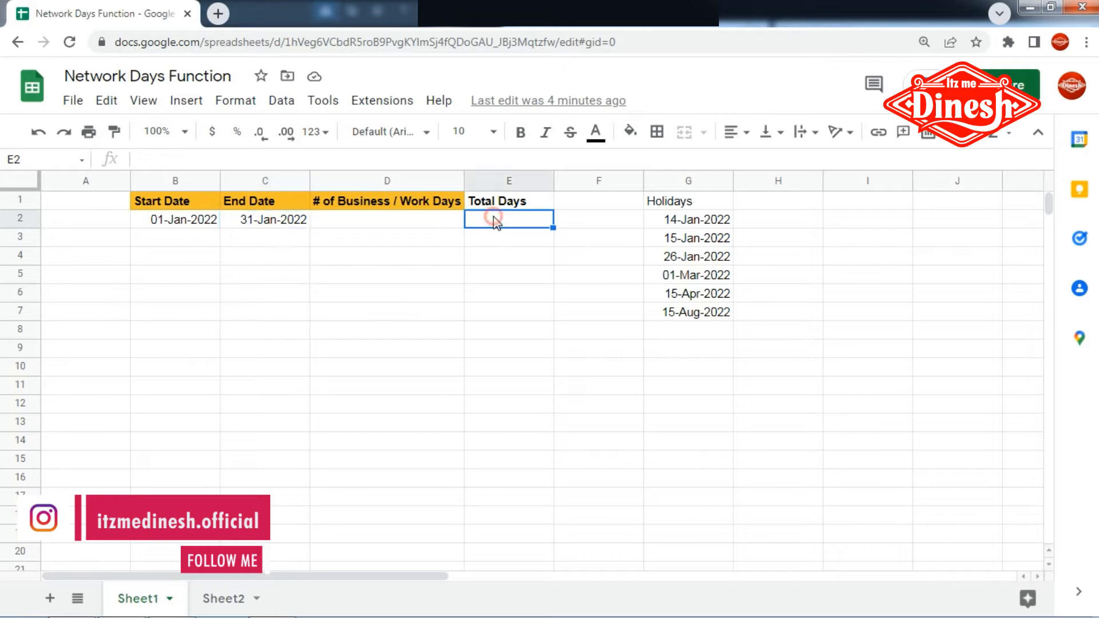
# Step: Calculate the total days in E2 with the formula =DAYS(C2,B2), using the end date and start date cells
pyautogui.write('=days')
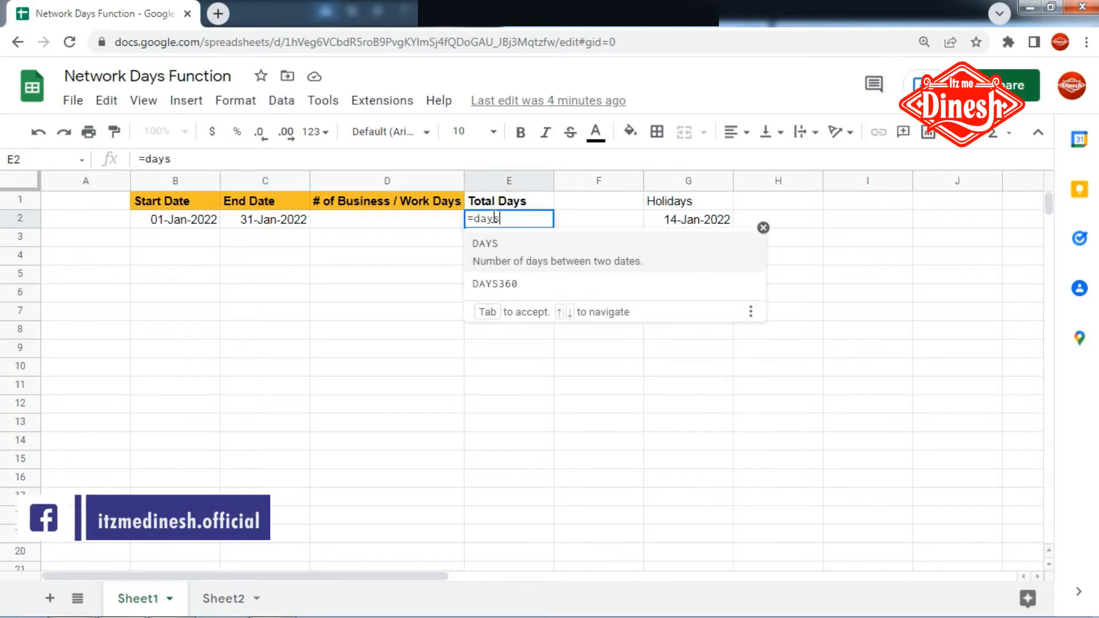
pyautogui.press('Tab')
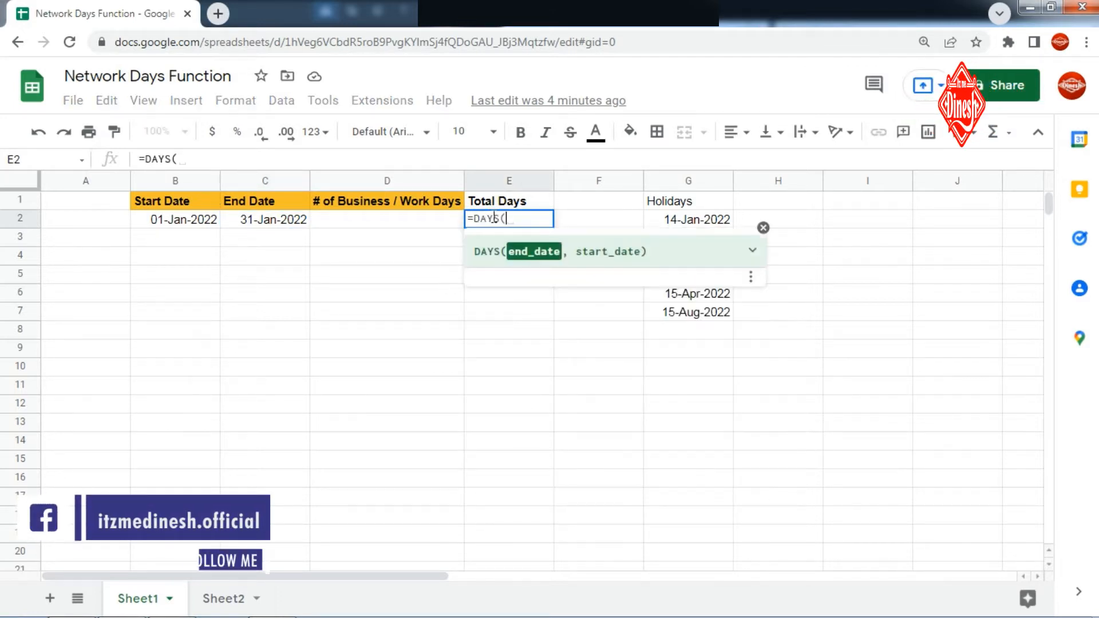
pyautogui.click(272, 221)
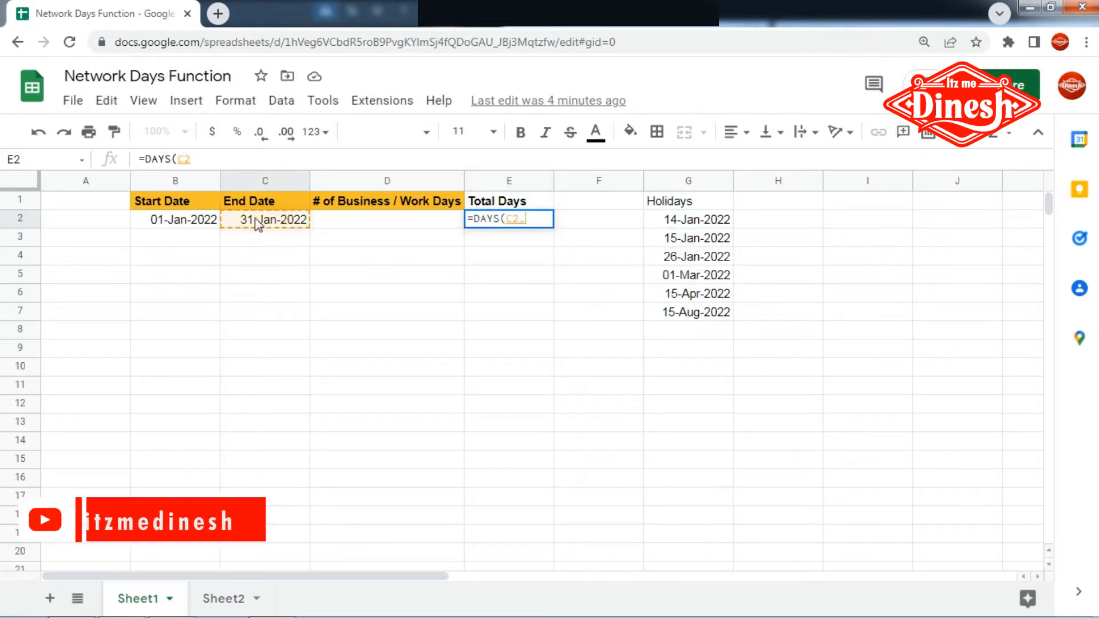
pyautogui.write(',')
pyautogui.click(184, 220)
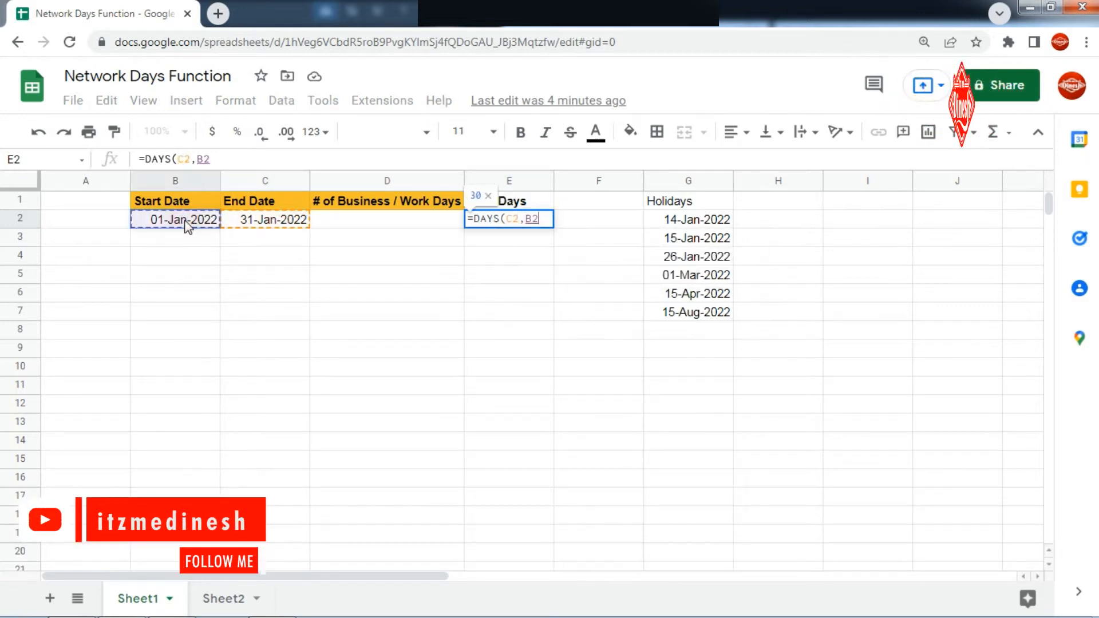
pyautogui.press('Return')
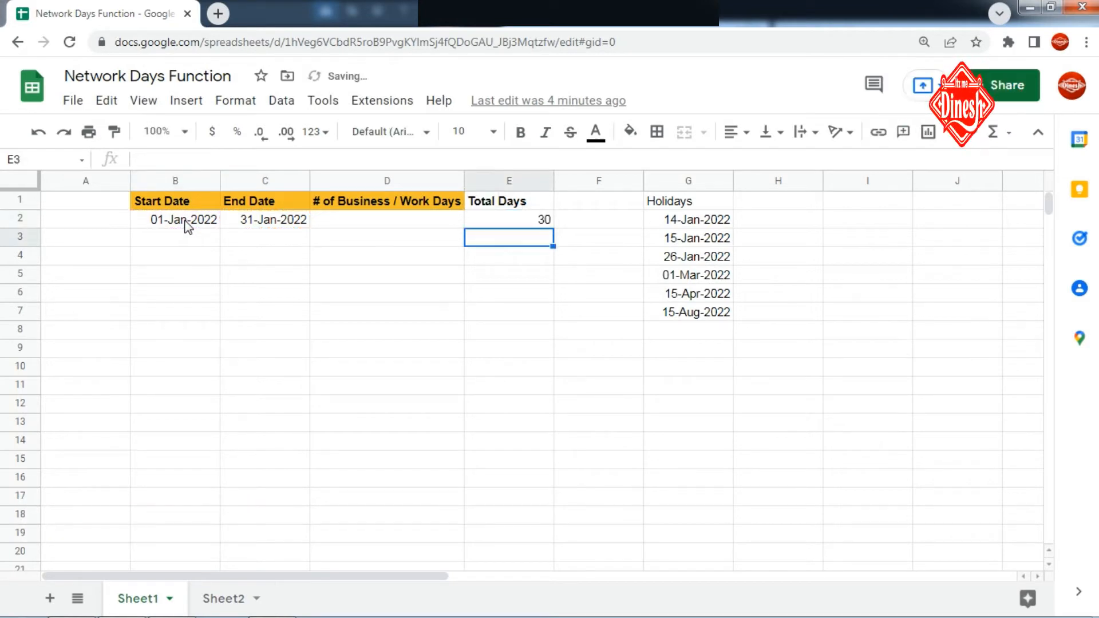
pyautogui.click(494, 224)
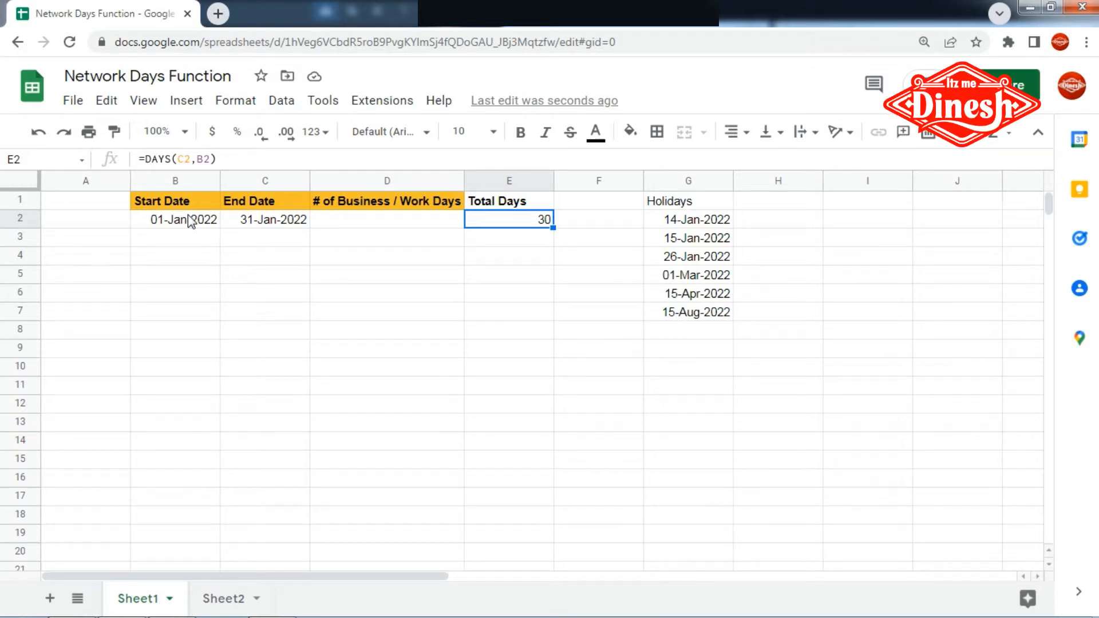
pyautogui.click(368, 220)
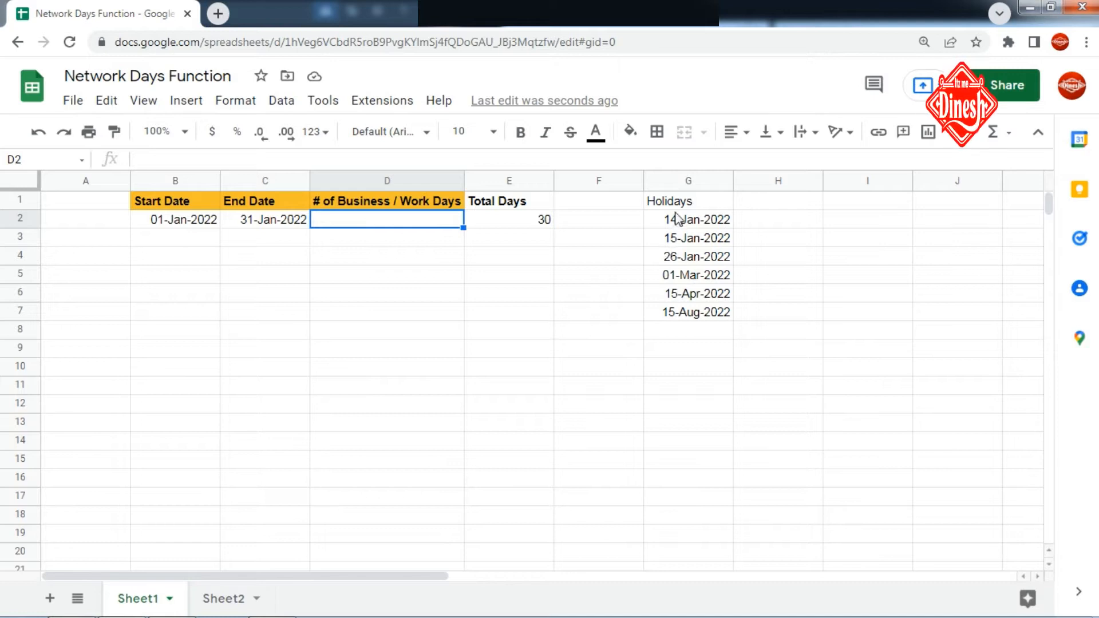
pyautogui.moveTo(676, 206); pyautogui.dragTo(681, 312)
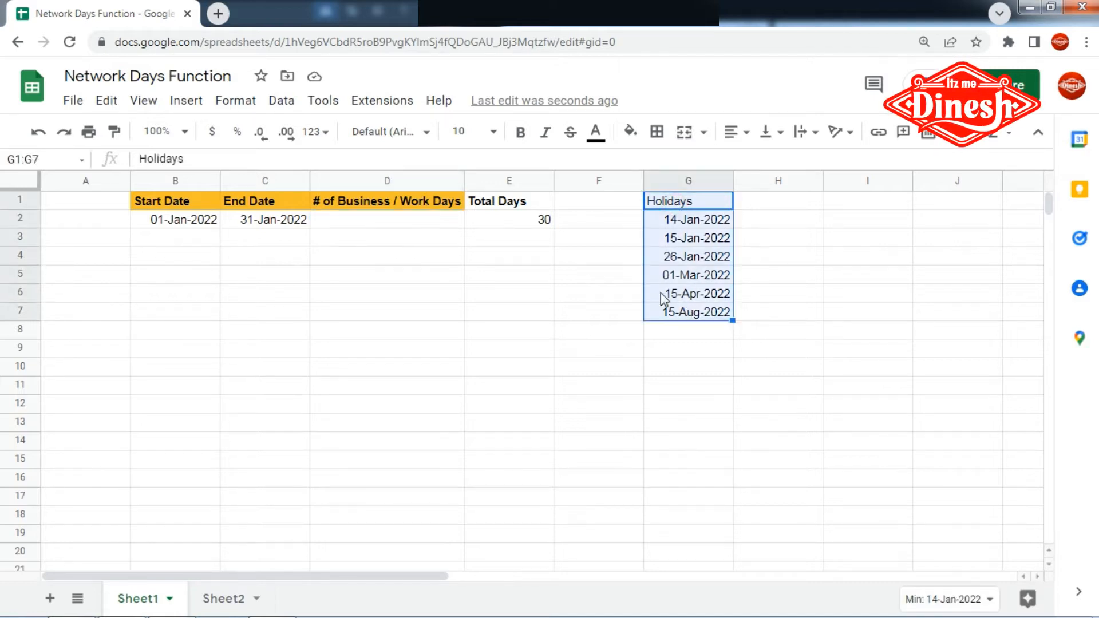
pyautogui.click(544, 256)
# Step: Calculate the business days in D2 with the formula =NETWORKDAYS(B2,C2), leaving out the holidays argument
pyautogui.click(391, 223)
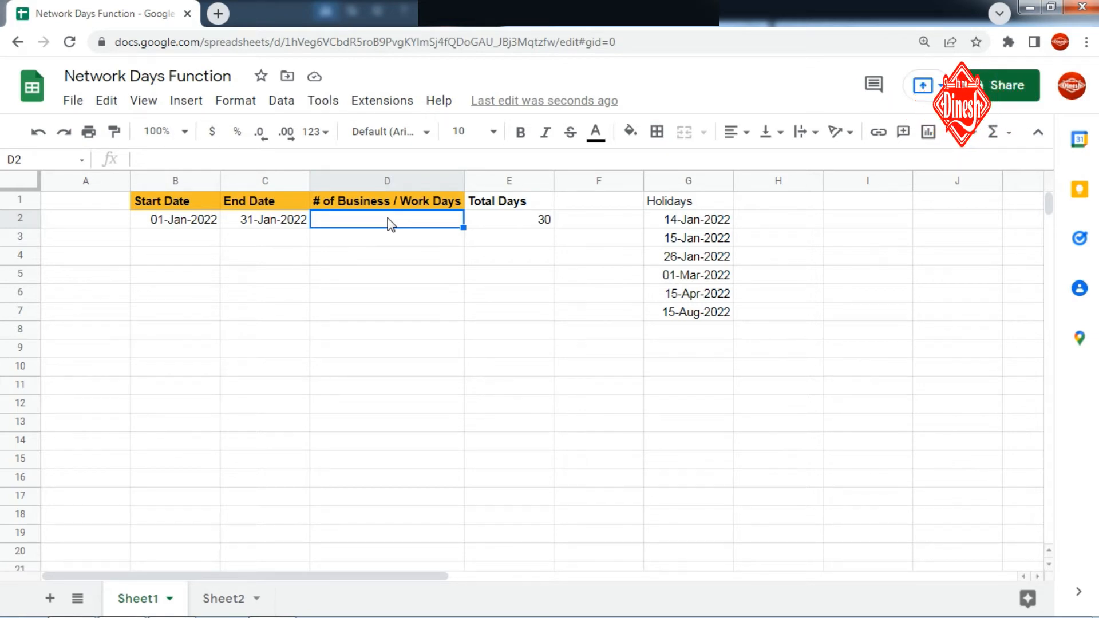
pyautogui.write('=')
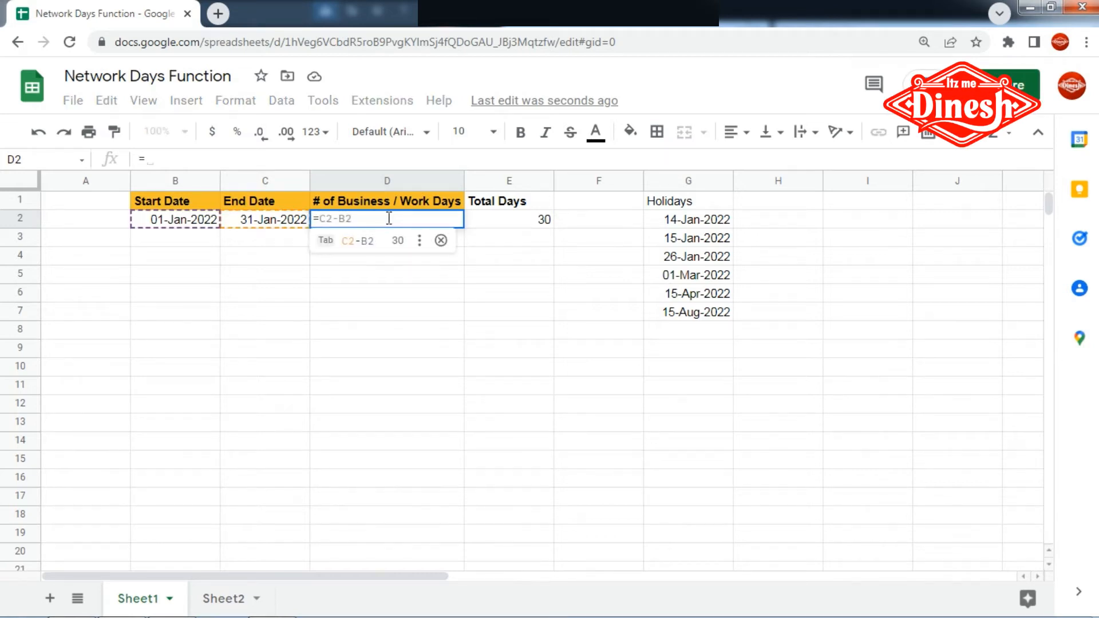
pyautogui.write('net')
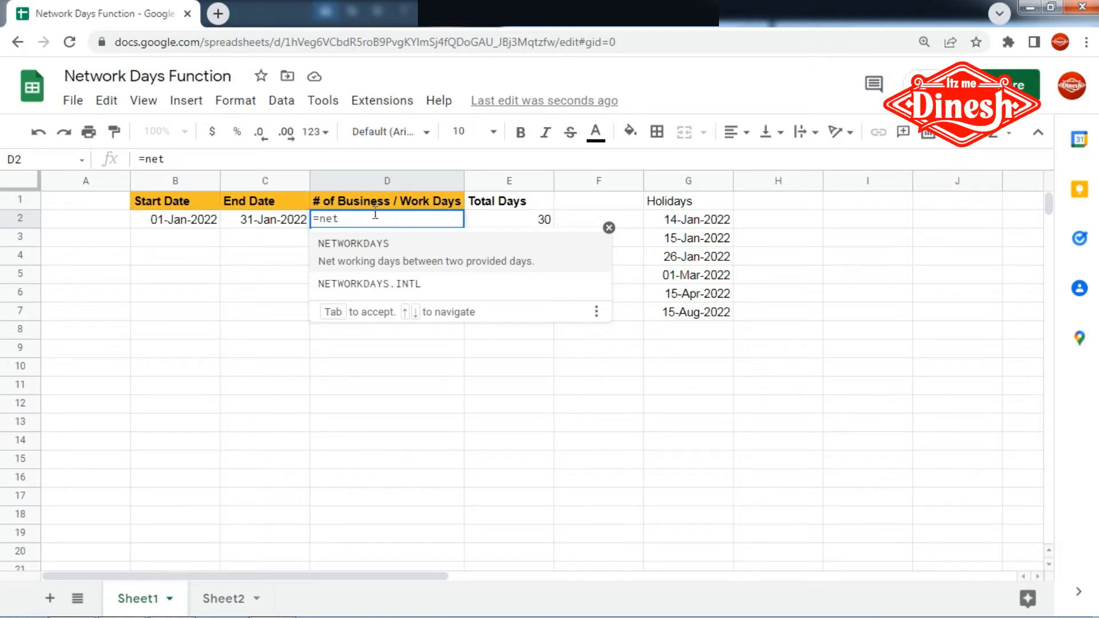
pyautogui.click(386, 245)
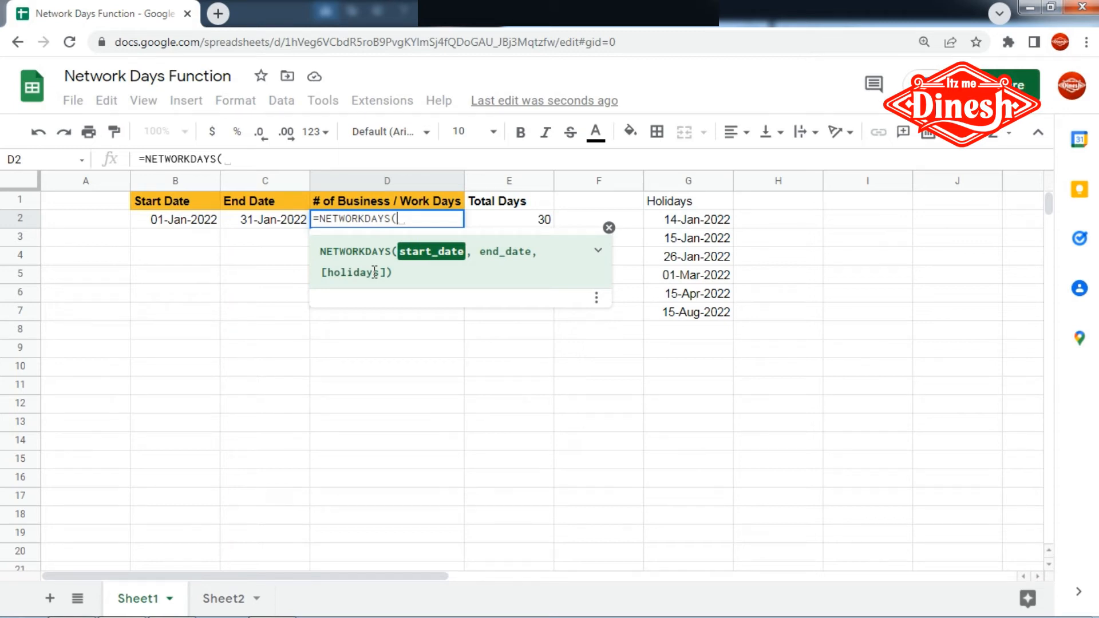
pyautogui.click(182, 224)
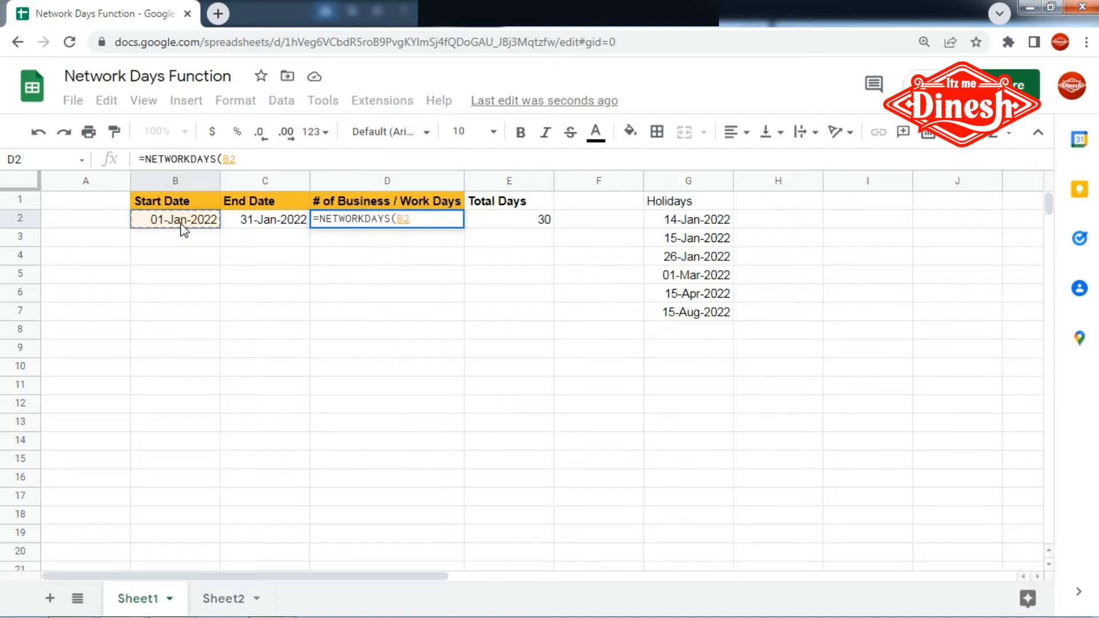
pyautogui.write(',')
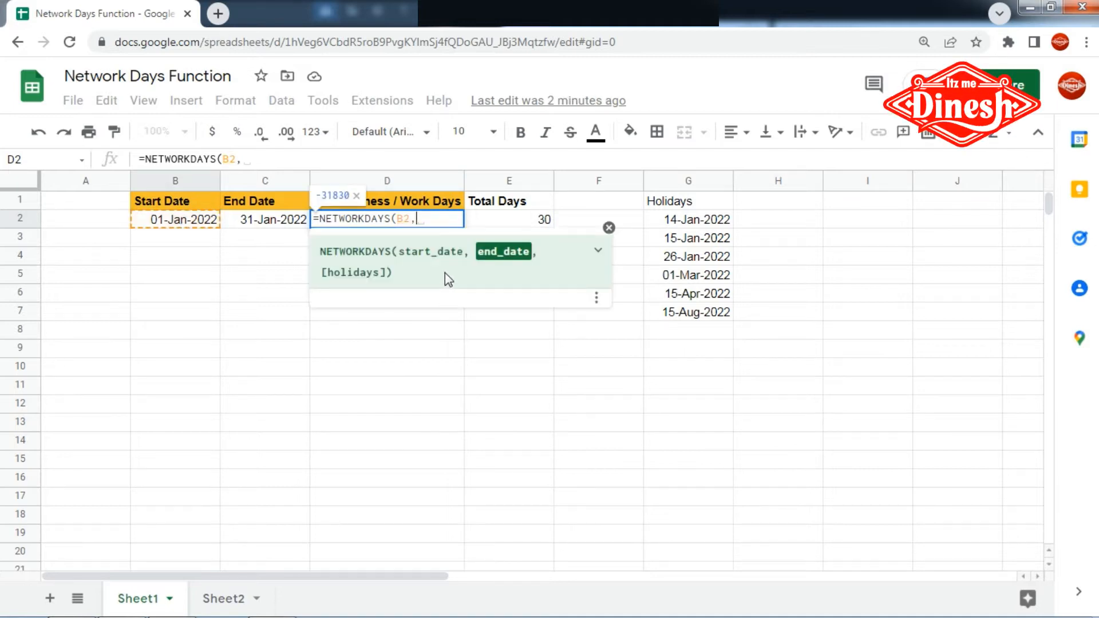
pyautogui.click(292, 220)
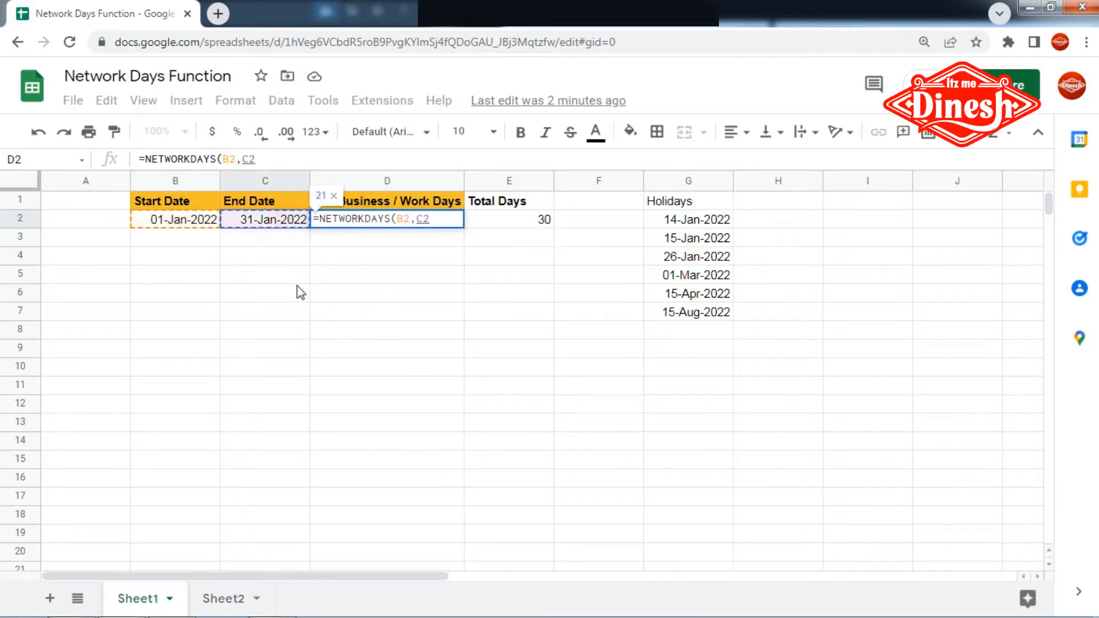
pyautogui.write(')')
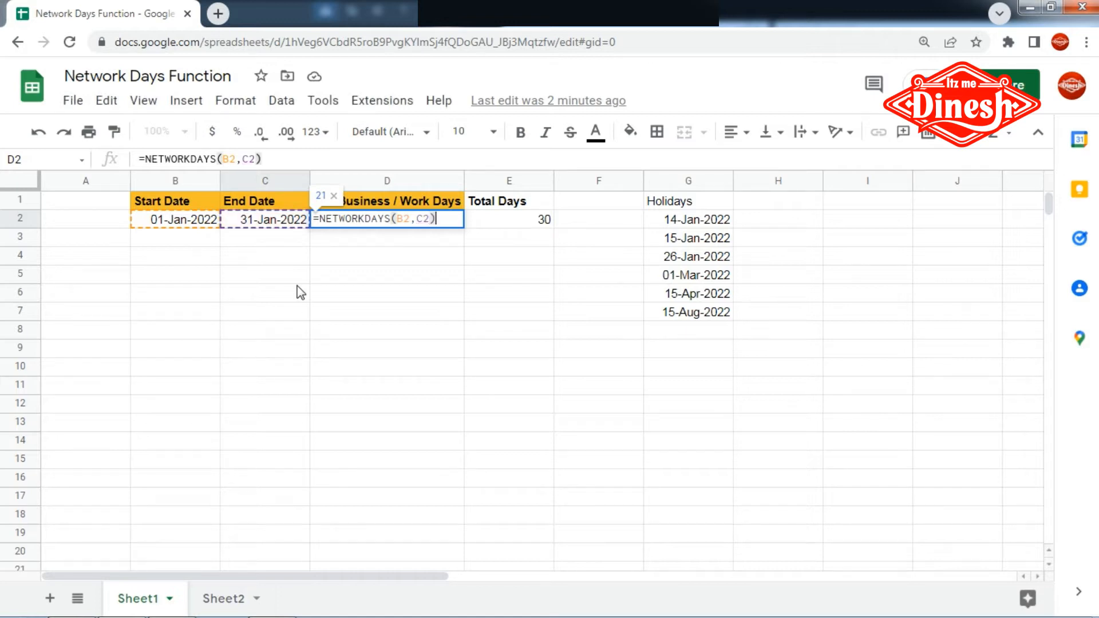
pyautogui.press('Return')
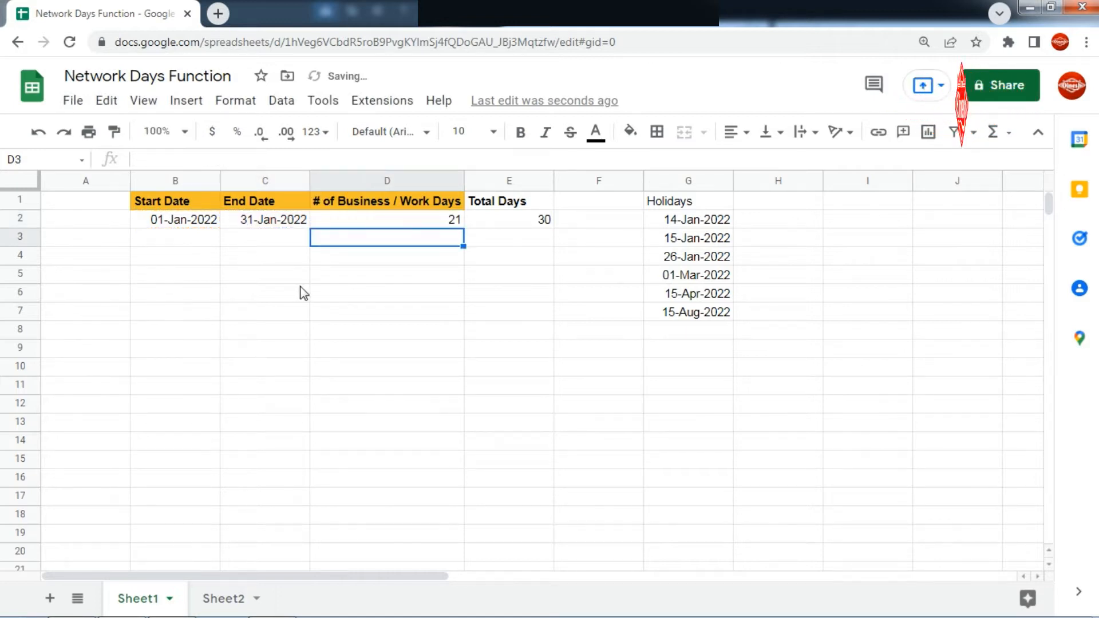
pyautogui.click(439, 223)
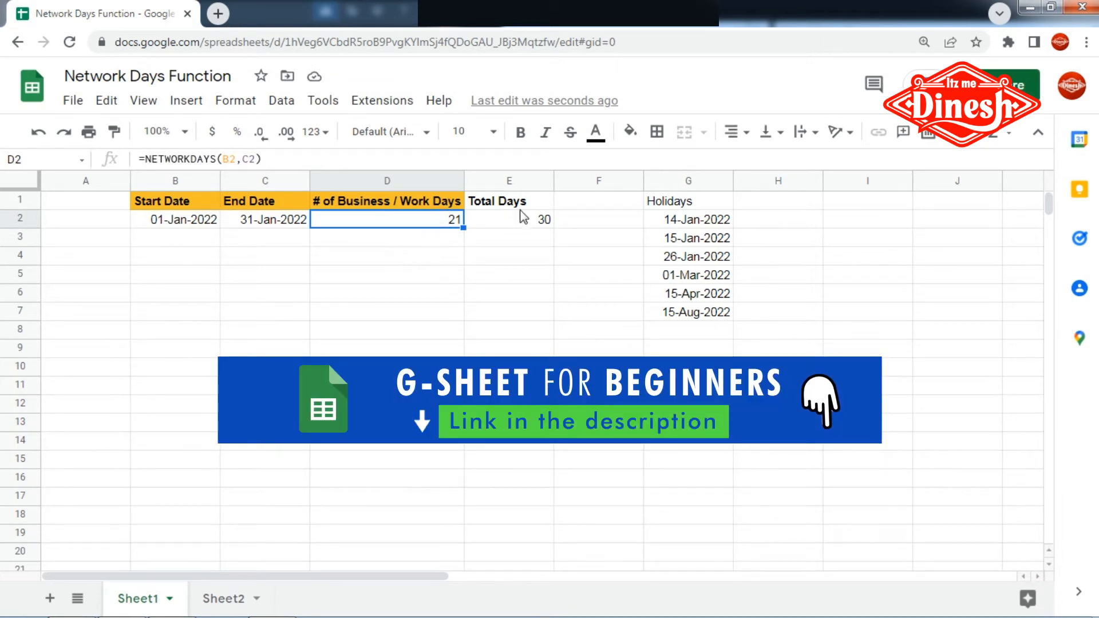
pyautogui.click(523, 226)
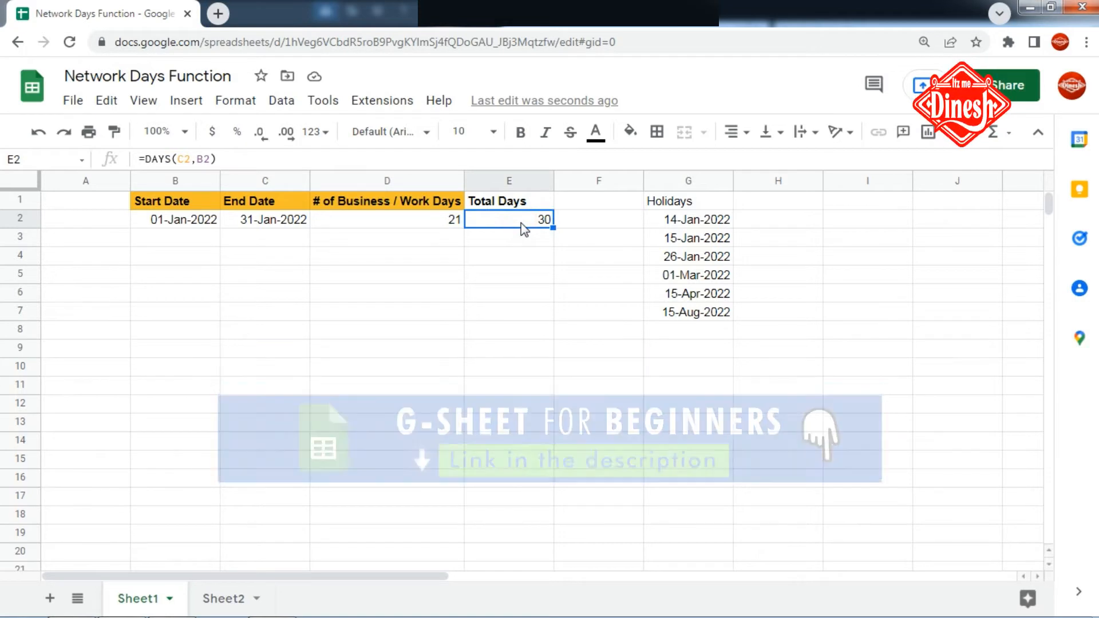
pyautogui.click(430, 228)
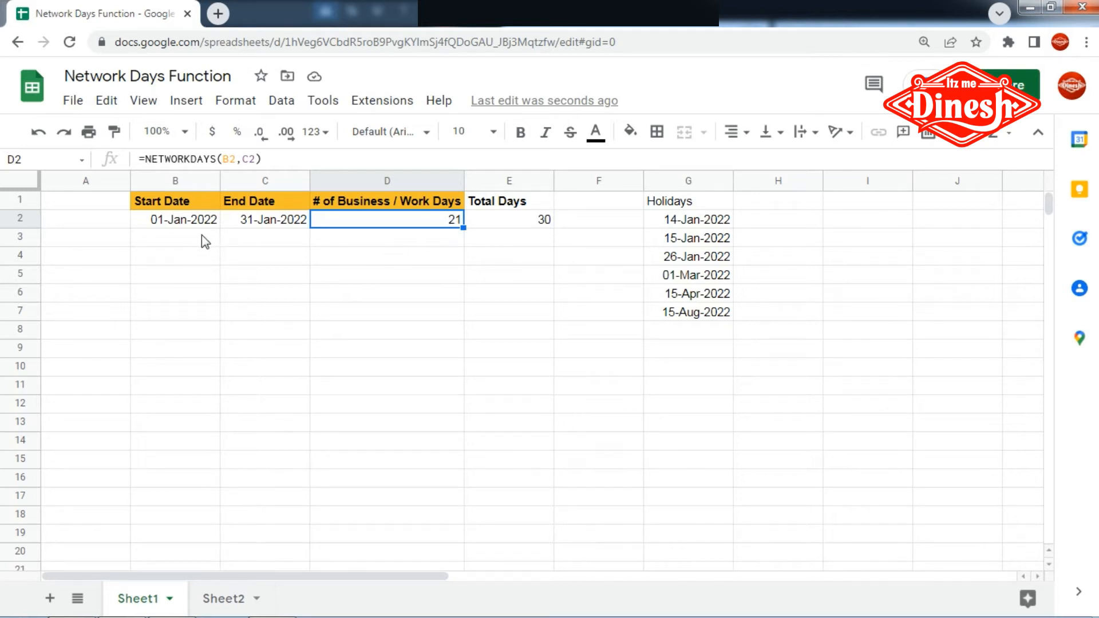
pyautogui.click(690, 224)
pyautogui.click(690, 256)
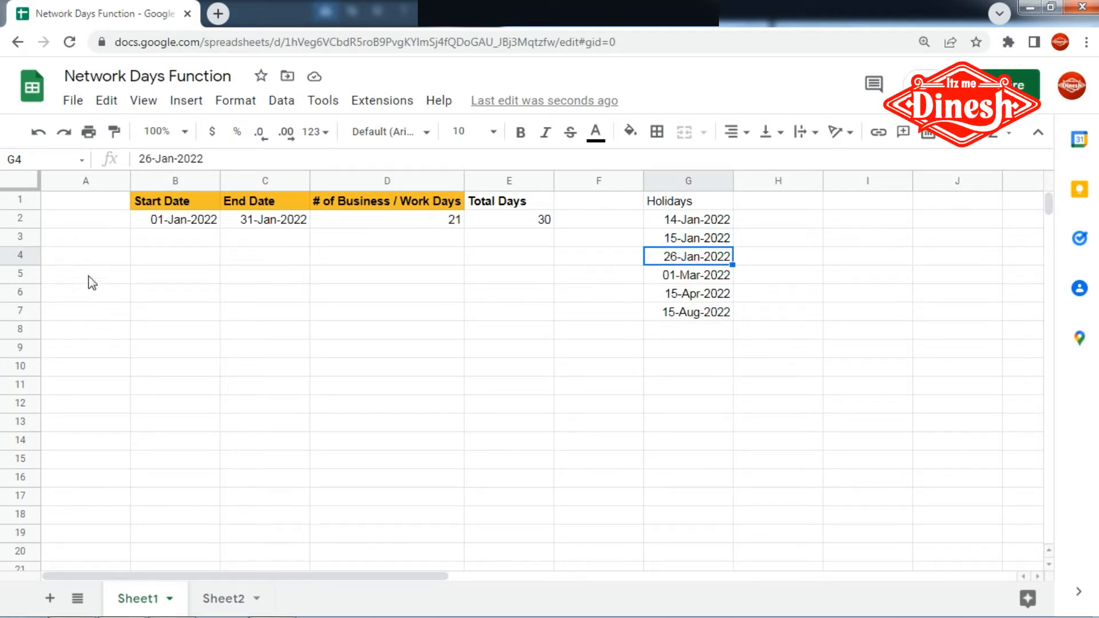
# Step: Copy the start and end dates from B2:C2 into row 3, starting at B3
pyautogui.moveTo(162, 226); pyautogui.dragTo(248, 218)
pyautogui.hotkey('ctrl', 'c')
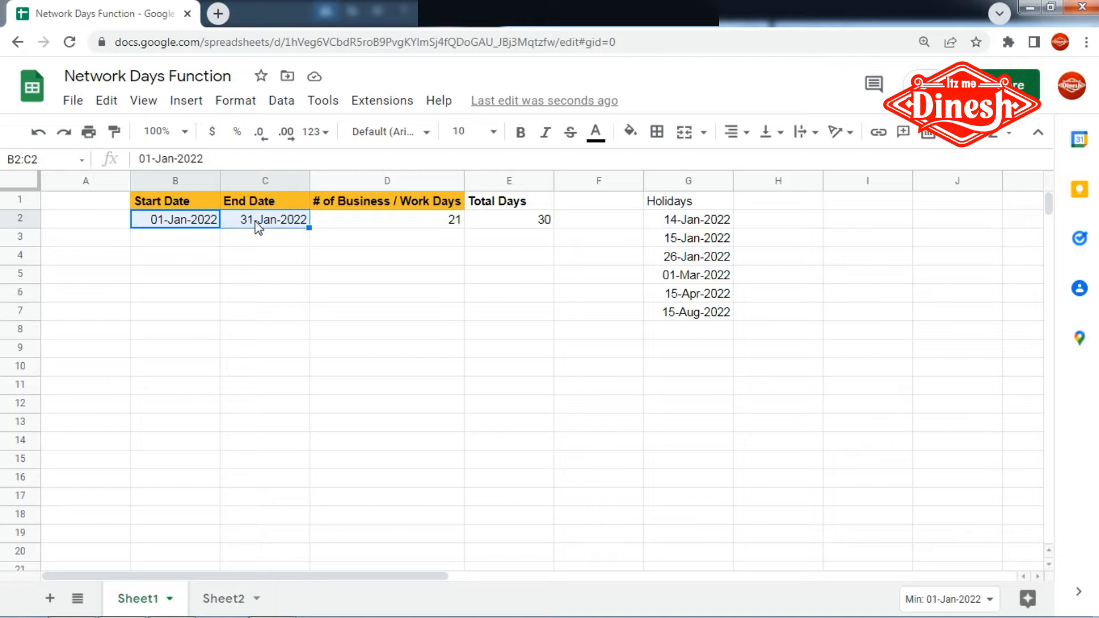
pyautogui.click(167, 239)
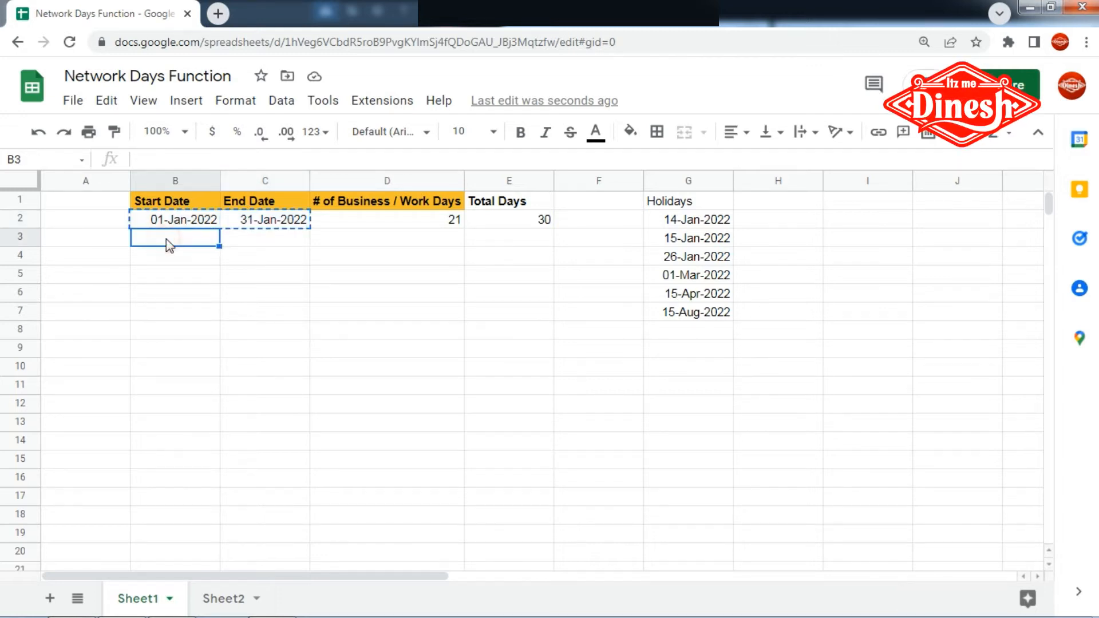
pyautogui.hotkey('ctrl', 'v')
# Step: Calculate the business days excluding the listed holidays in D3 with the formula =NETWORKDAYS(B3,C3,G2:G7)
pyautogui.click(366, 239)
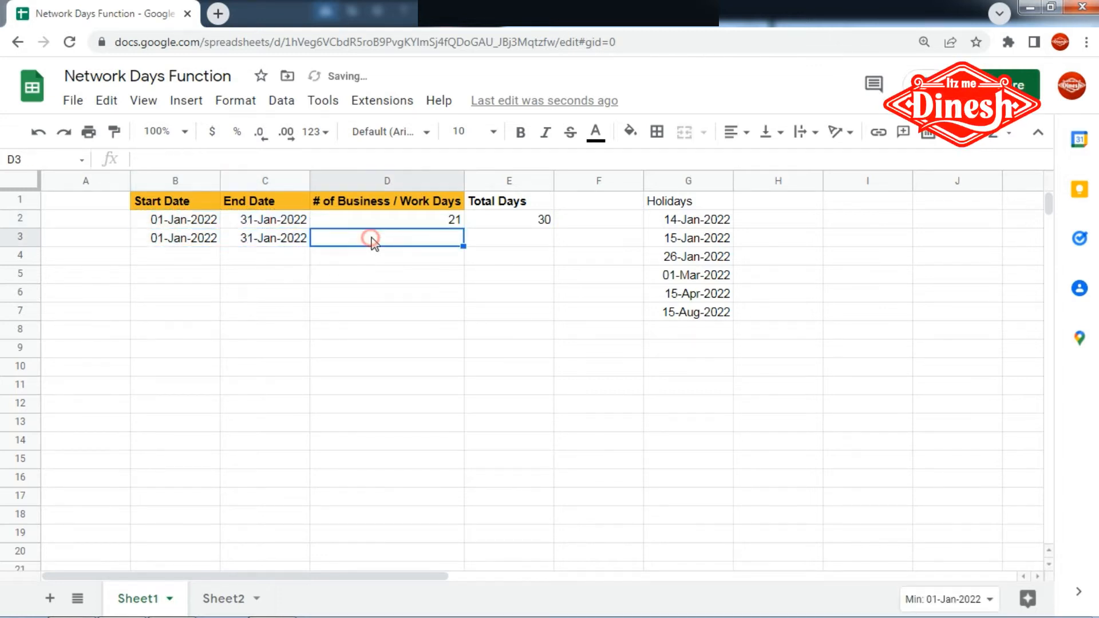
pyautogui.write('=netw')
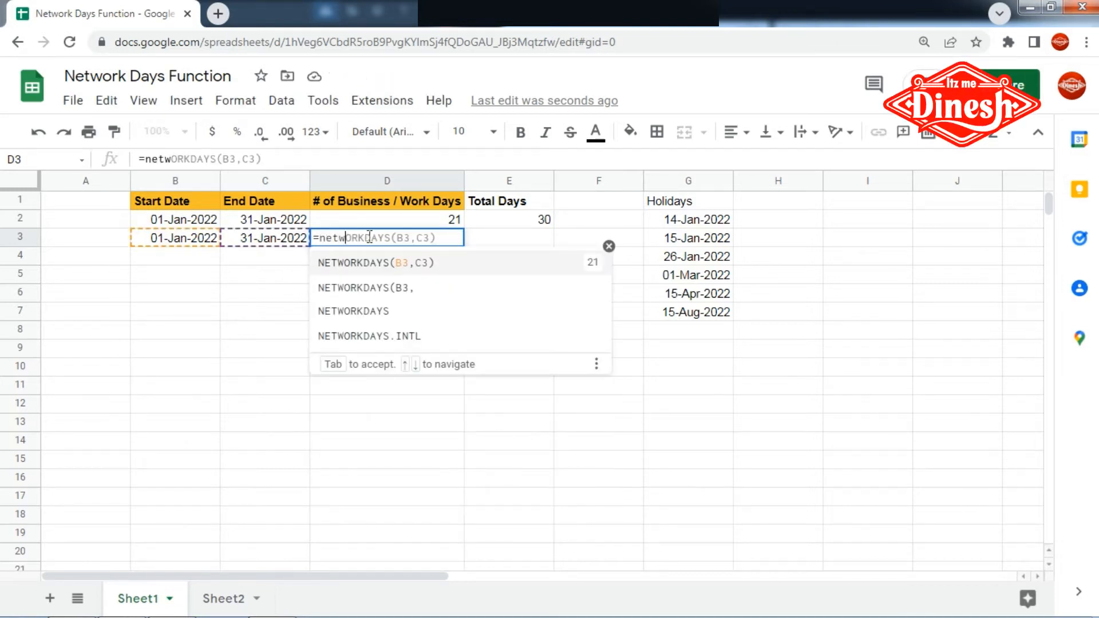
pyautogui.press('Tab')
pyautogui.doubleClick(369, 237)
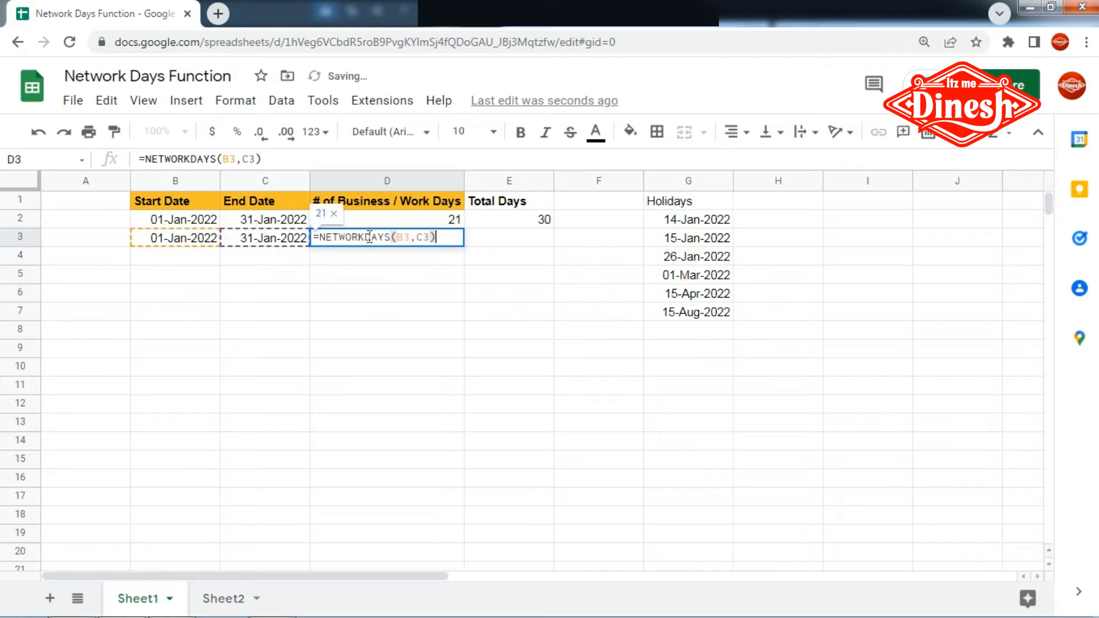
pyautogui.press('BackSpace')
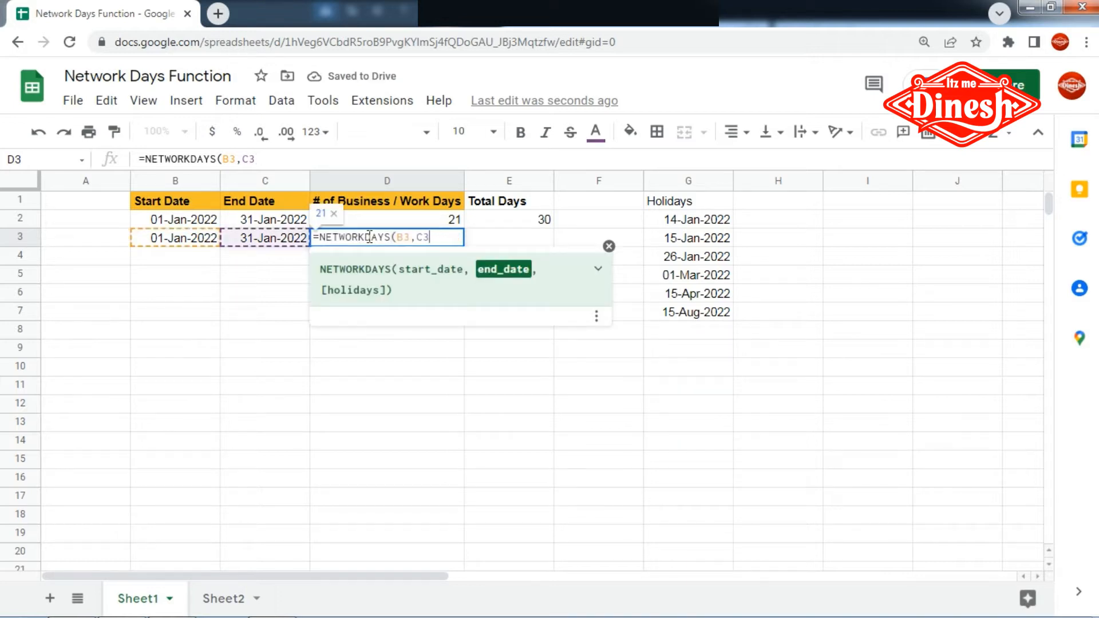
pyautogui.write(',')
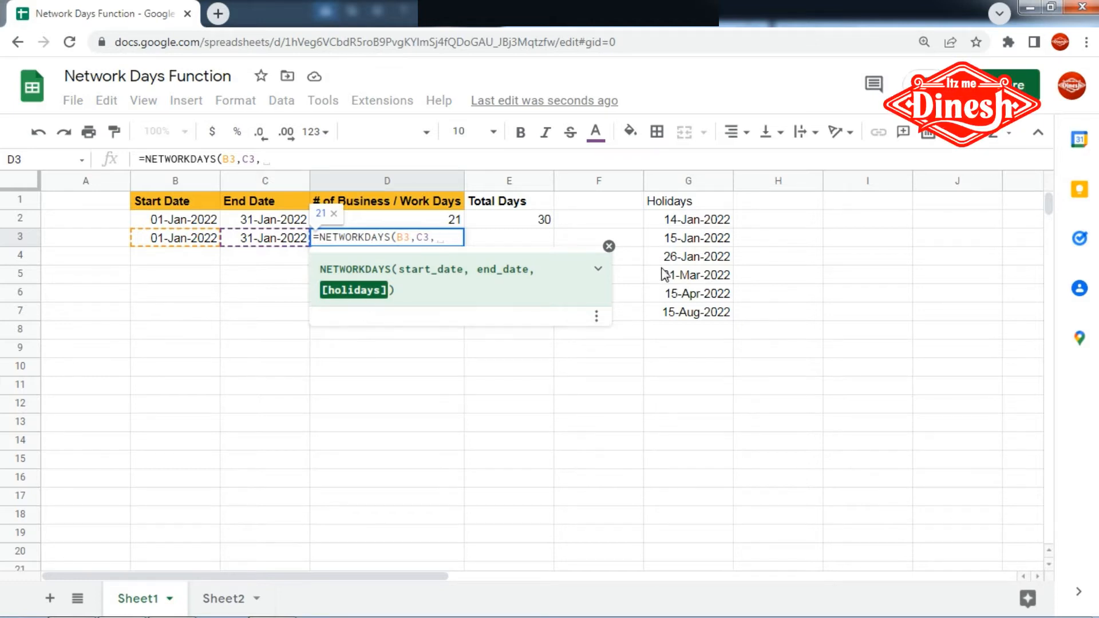
pyautogui.moveTo(694, 224); pyautogui.dragTo(689, 315)
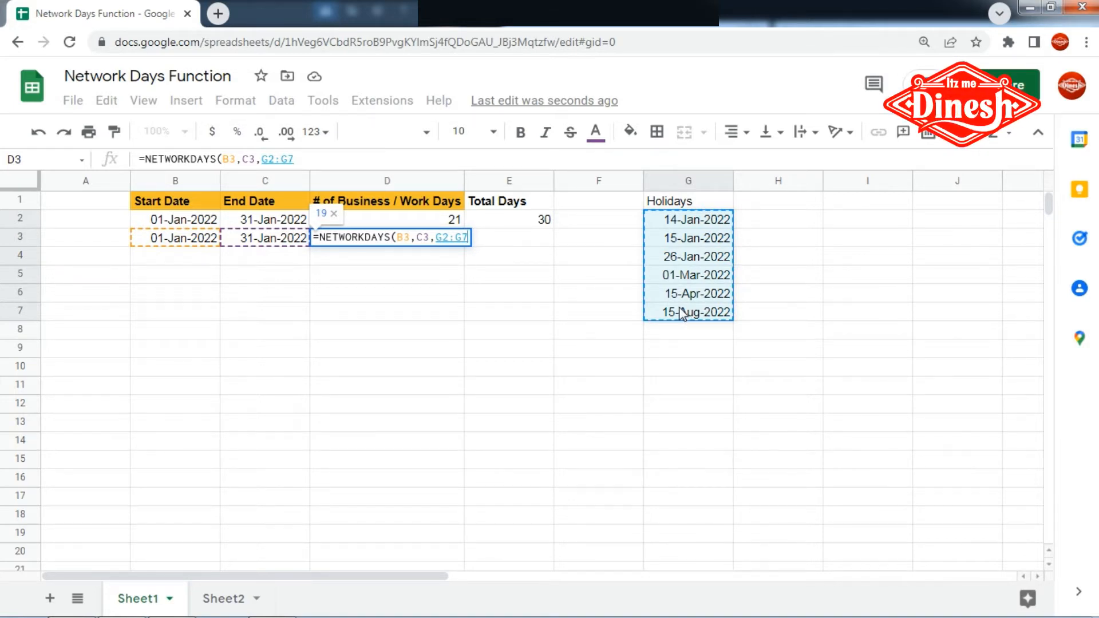
pyautogui.write(')')
pyautogui.press('Return')
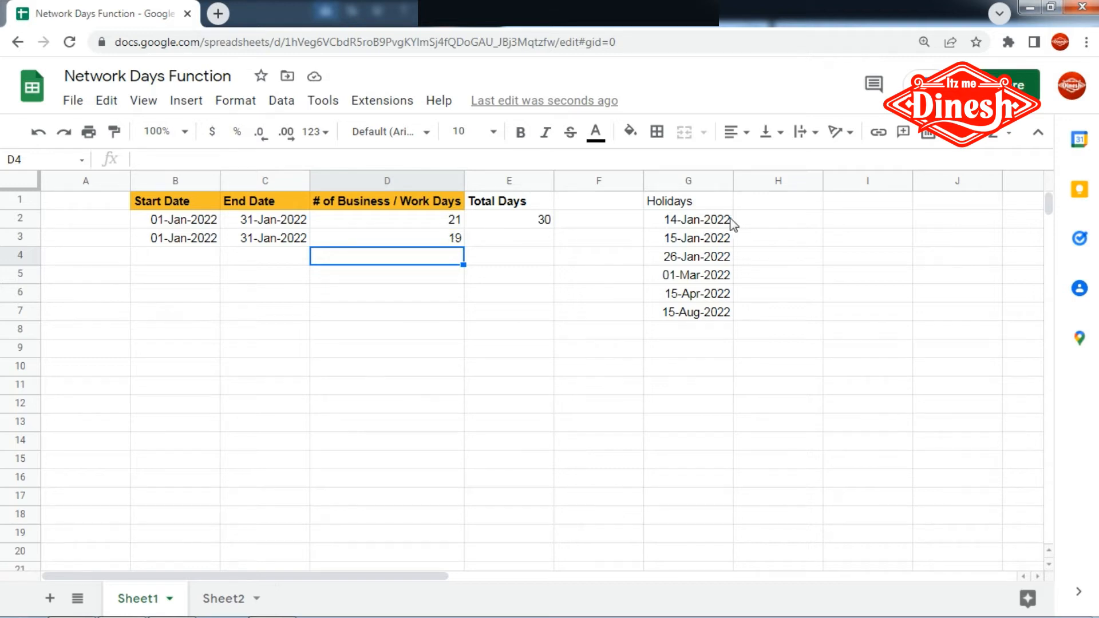
pyautogui.click(715, 220)
pyautogui.click(712, 238)
pyautogui.click(707, 257)
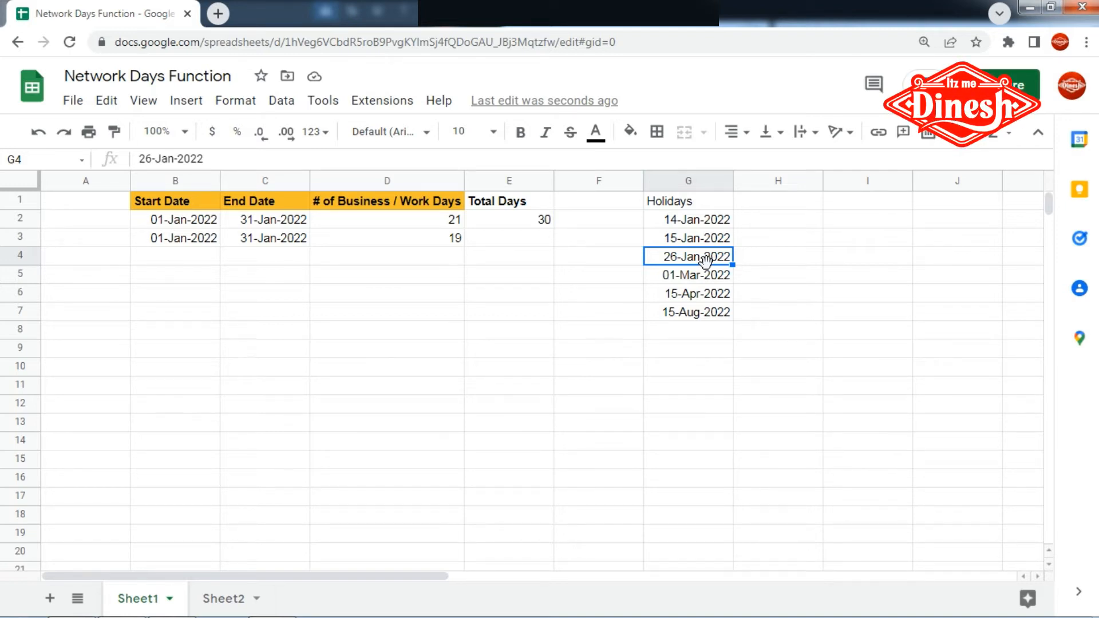
pyautogui.click(435, 244)
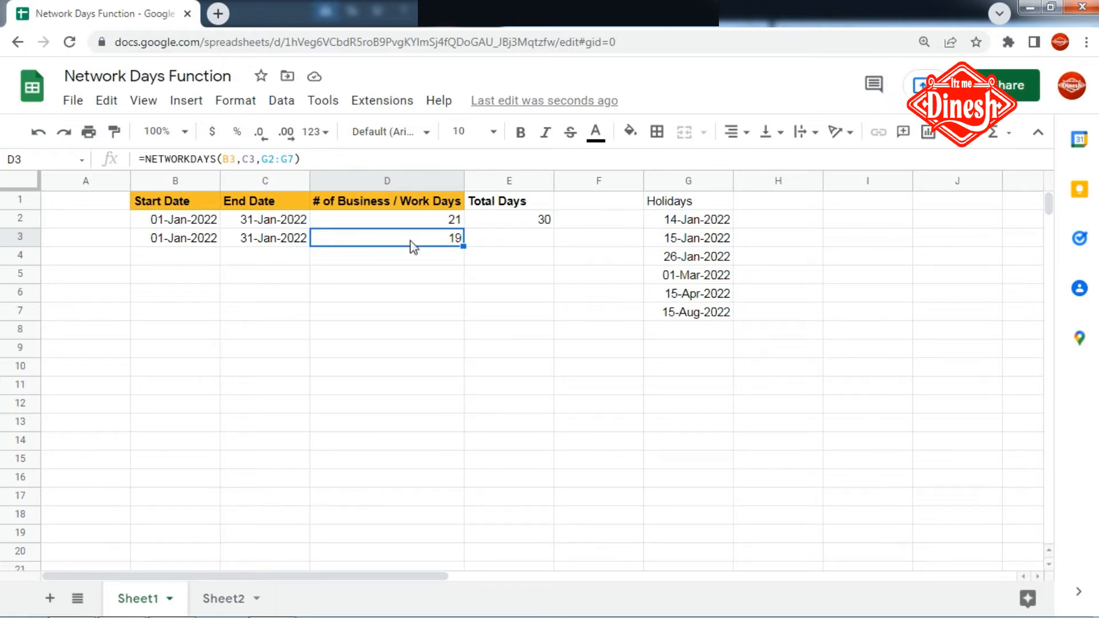
# Step: Fill the start and end dates in row 3 down through row 9, covering B3:C9
pyautogui.click(191, 243)
pyautogui.moveTo(227, 245); pyautogui.dragTo(274, 361)
pyautogui.hotkey('alt', 'd')
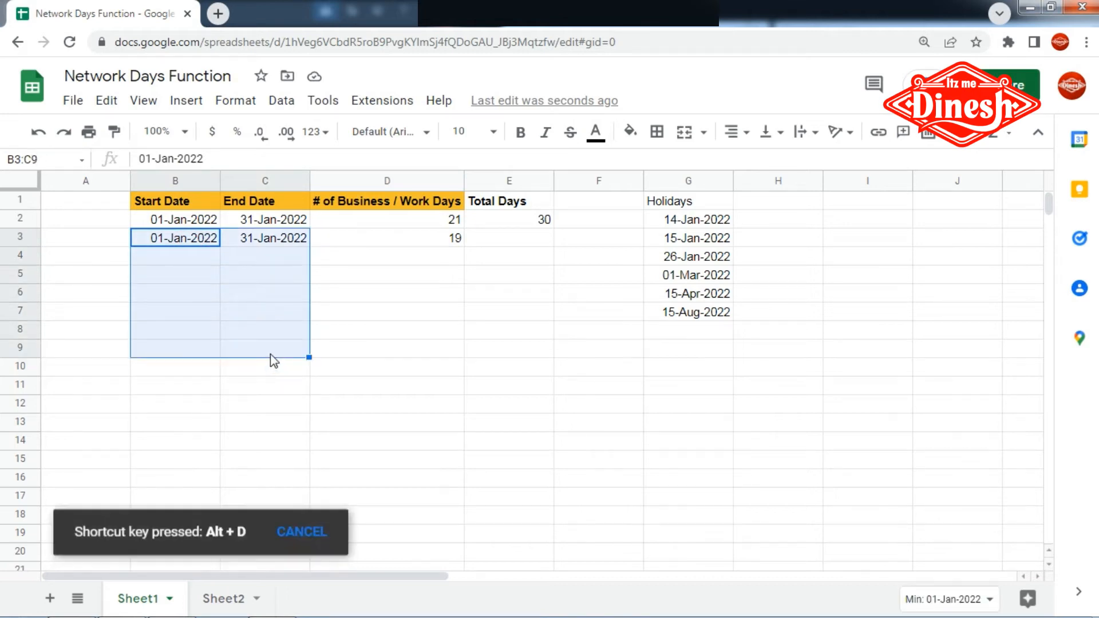
pyautogui.hotkey('ctrl', 'd')
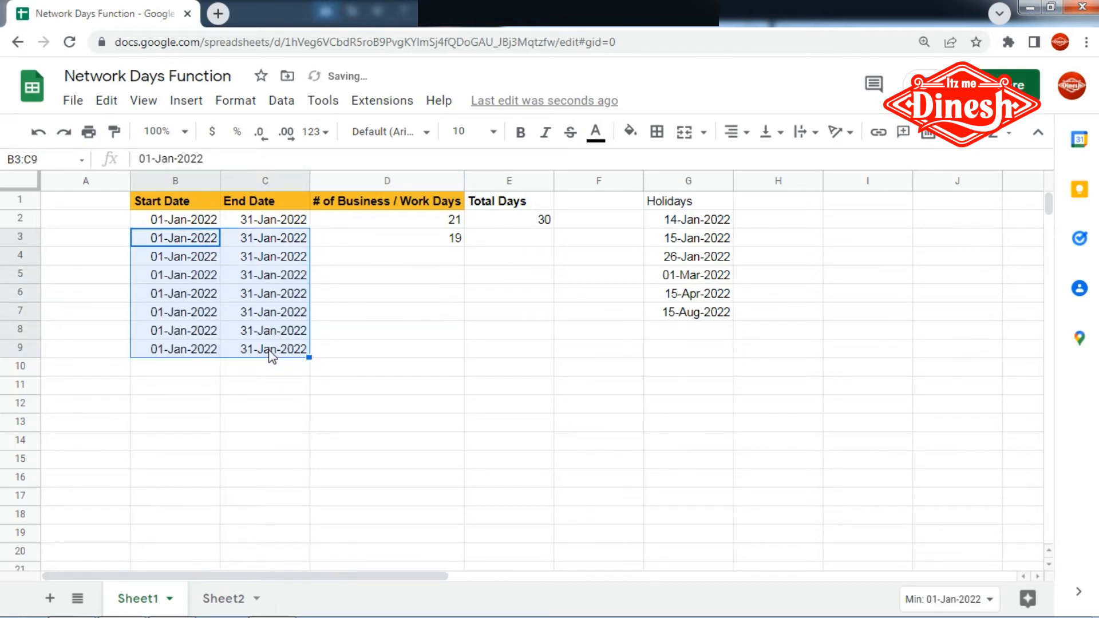
# Step: Set the end date in C4 to 13-Jan-2022
pyautogui.click(387, 241)
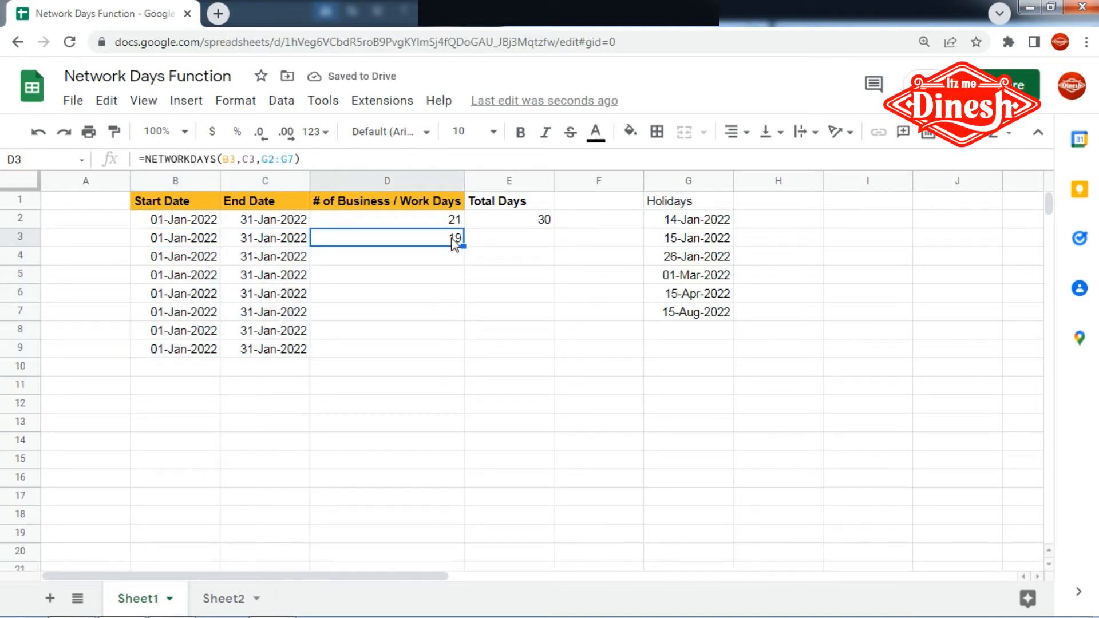
pyautogui.doubleClick(280, 258)
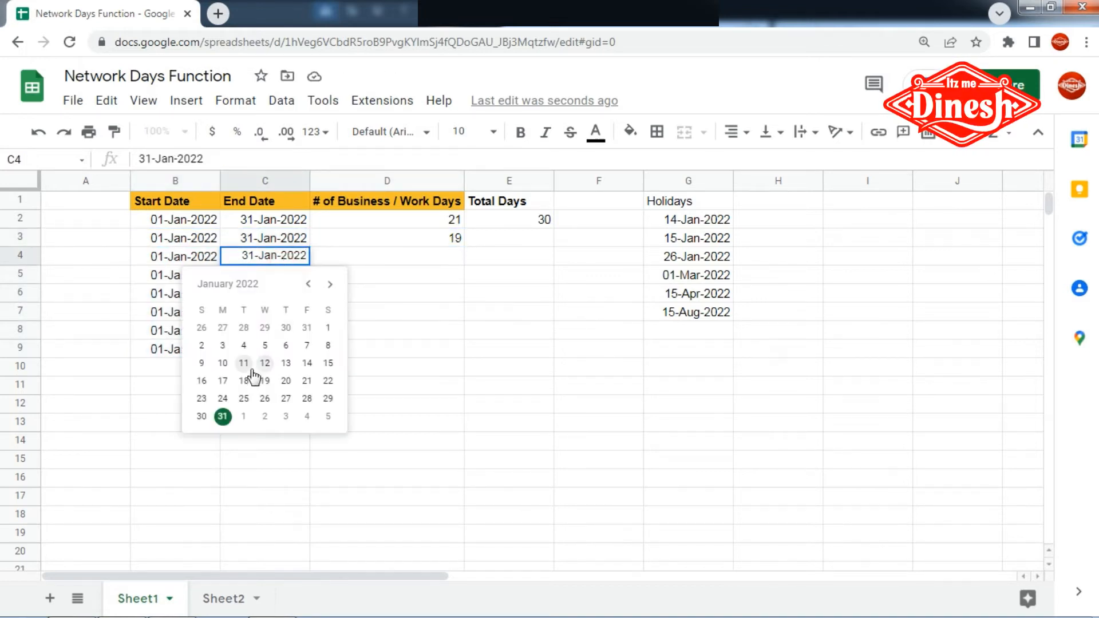
pyautogui.click(252, 370)
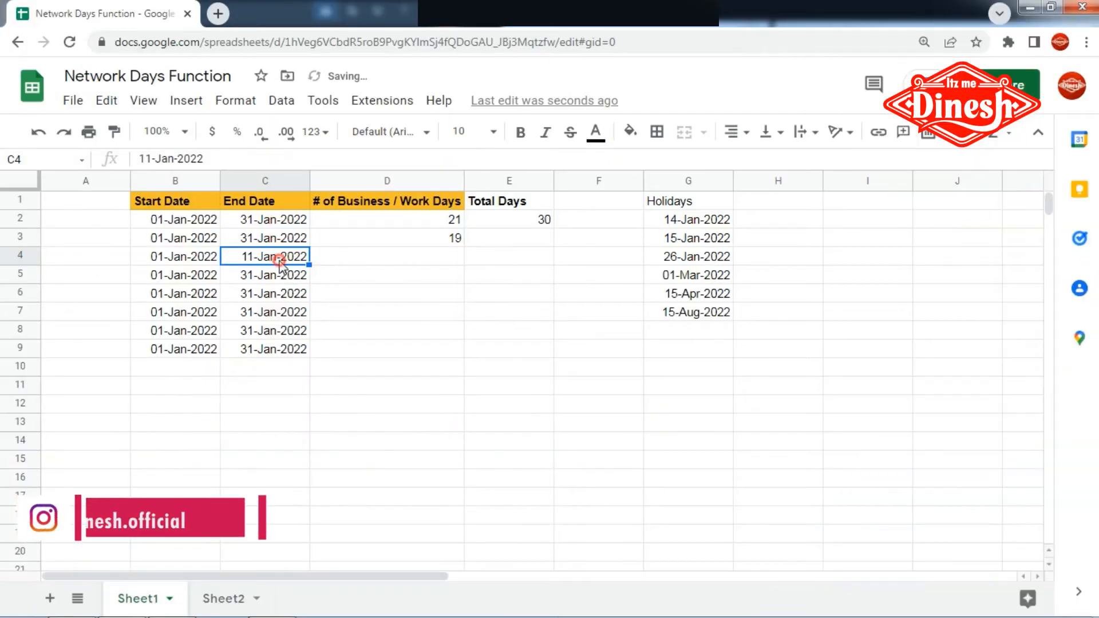
pyautogui.doubleClick(278, 258)
pyautogui.click(286, 363)
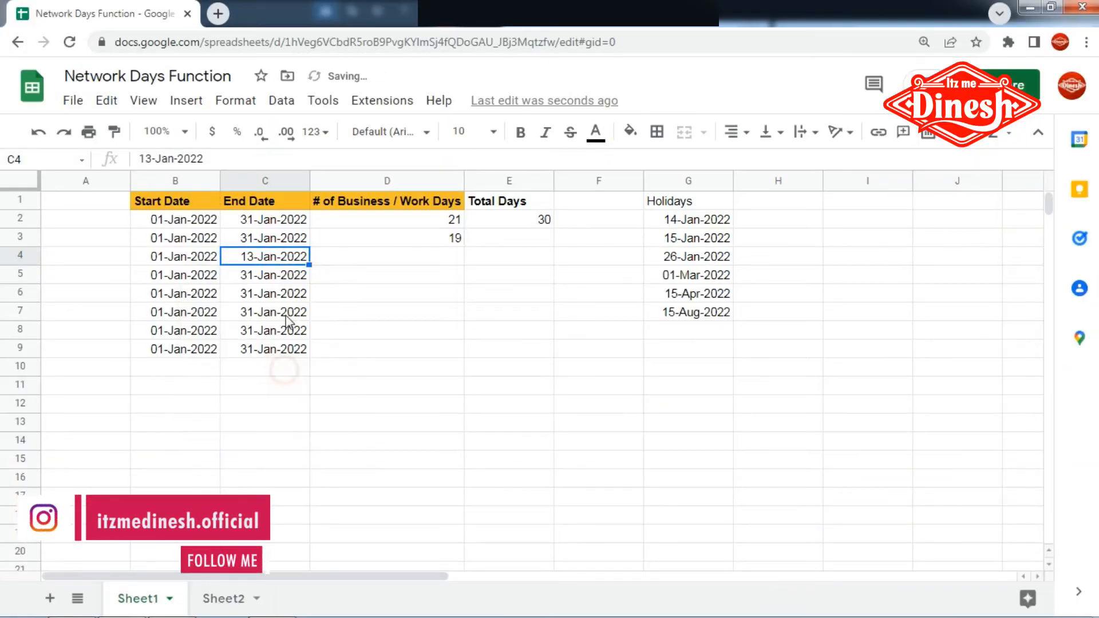
# Step: Set the end date in C5 to 17-Feb-2022
pyautogui.click(277, 276)
pyautogui.doubleClick(279, 276)
pyautogui.click(327, 303)
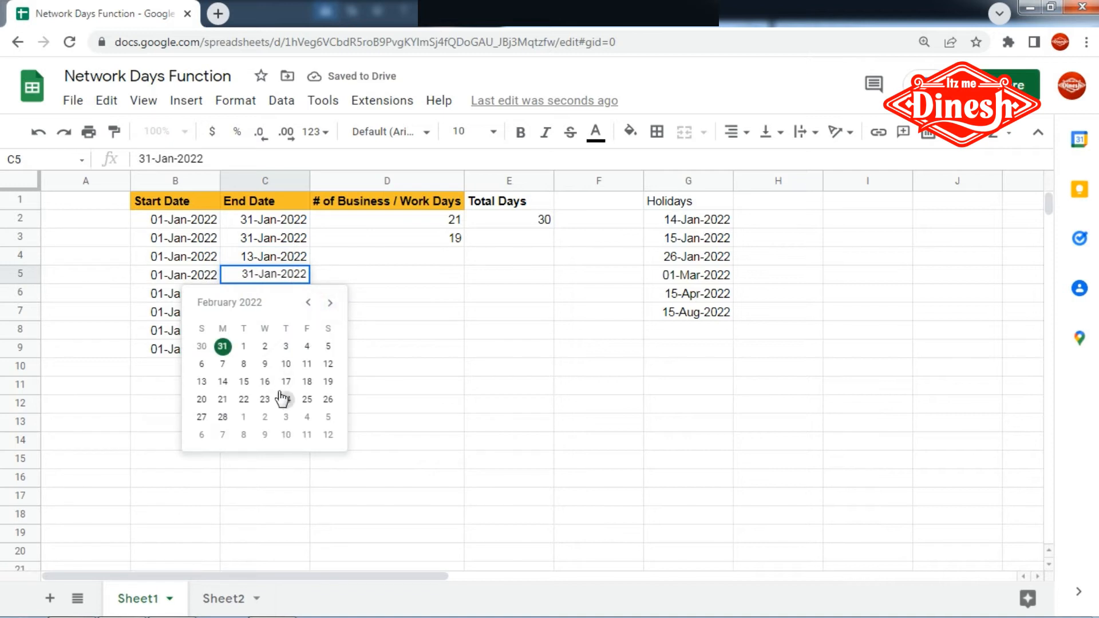
pyautogui.click(279, 382)
pyautogui.press('Down')
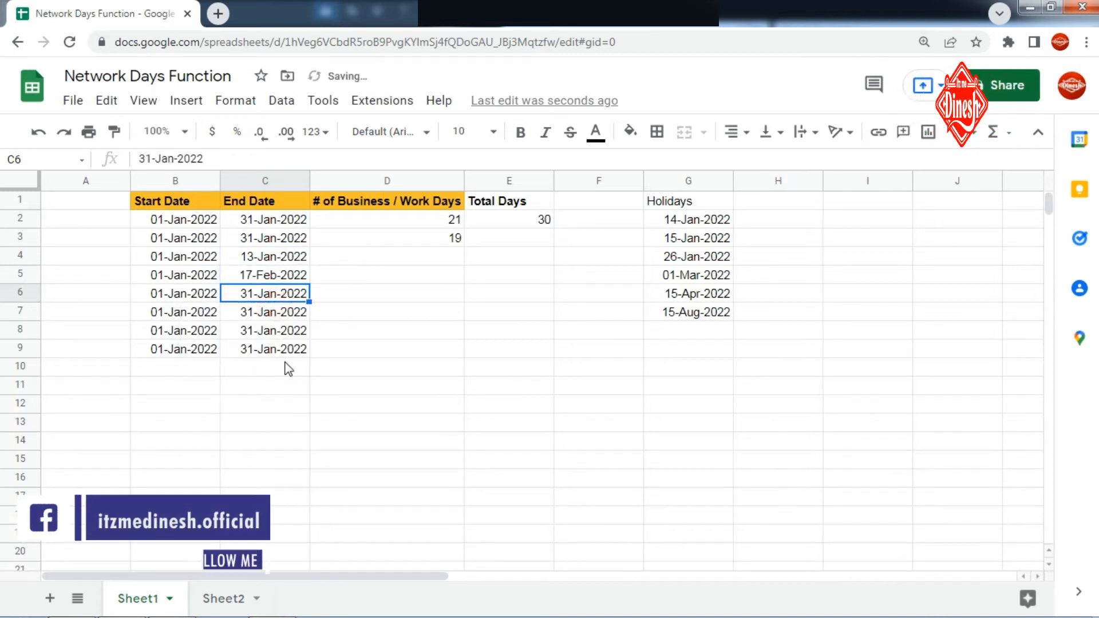
# Step: Set the end date in C6 to 05-Apr-2022 and clear the copied dates from row 7 downward in columns B and C
pyautogui.doubleClick(282, 293)
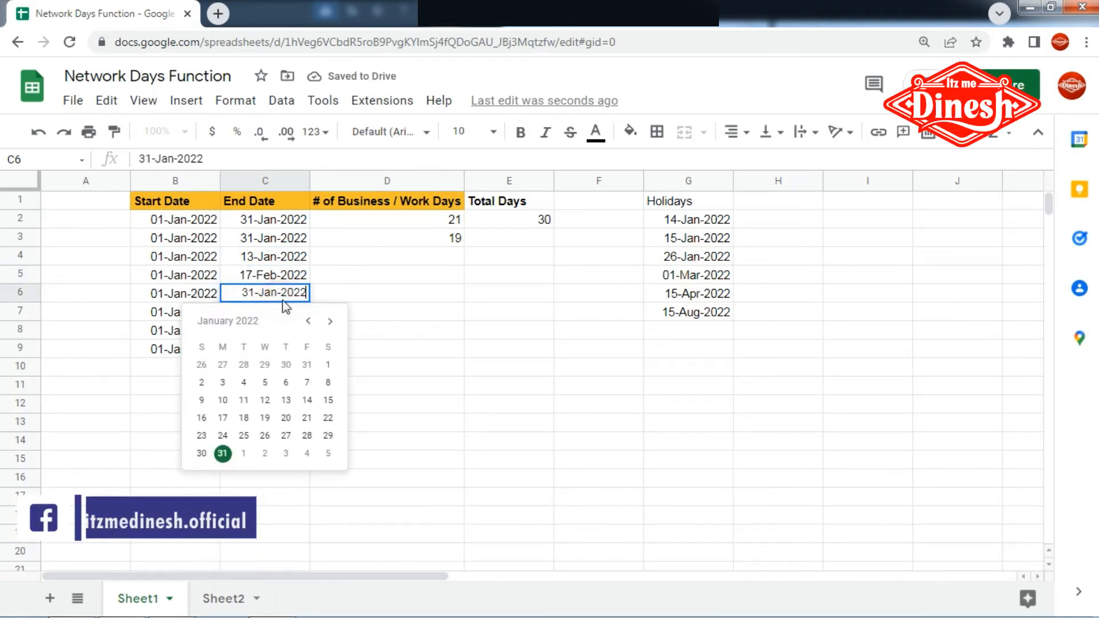
pyautogui.click(330, 321)
pyautogui.click(329, 321)
pyautogui.click(329, 320)
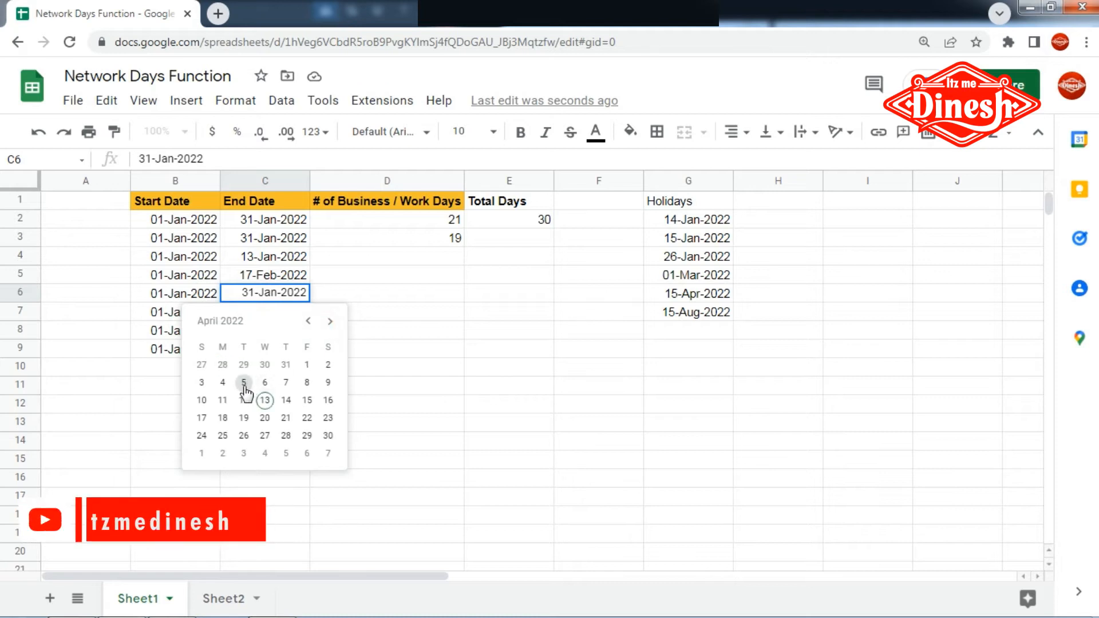
pyautogui.click(244, 383)
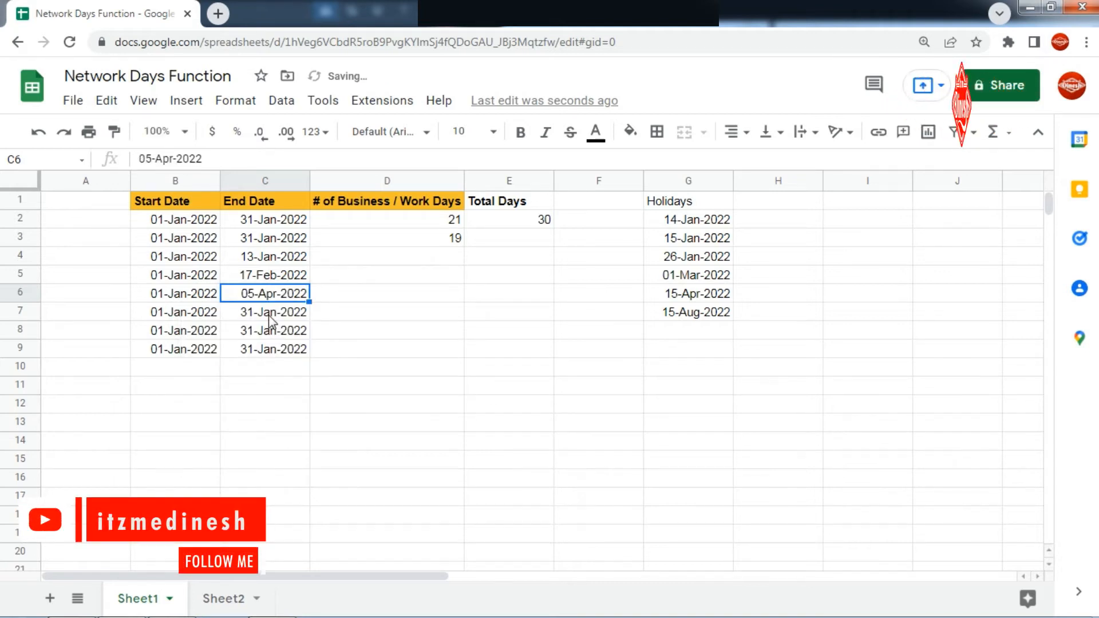
pyautogui.moveTo(156, 317); pyautogui.dragTo(269, 373)
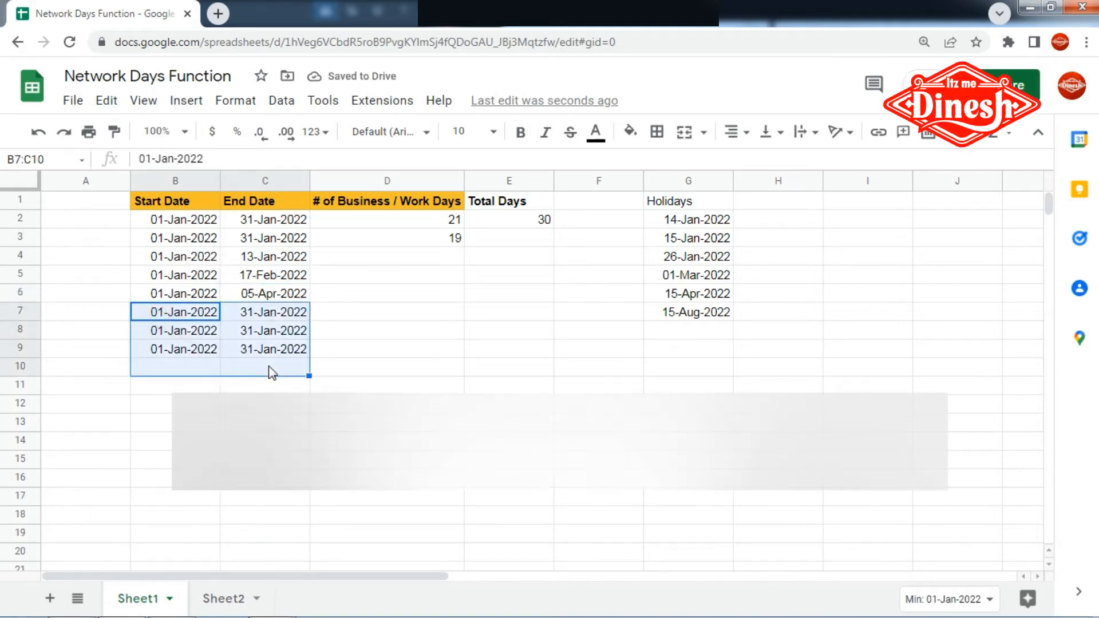
pyautogui.press('Delete')
# Step: Try filling the D3 business-days formula with its relative holiday range down through D6, and undo the fill
pyautogui.click(437, 241)
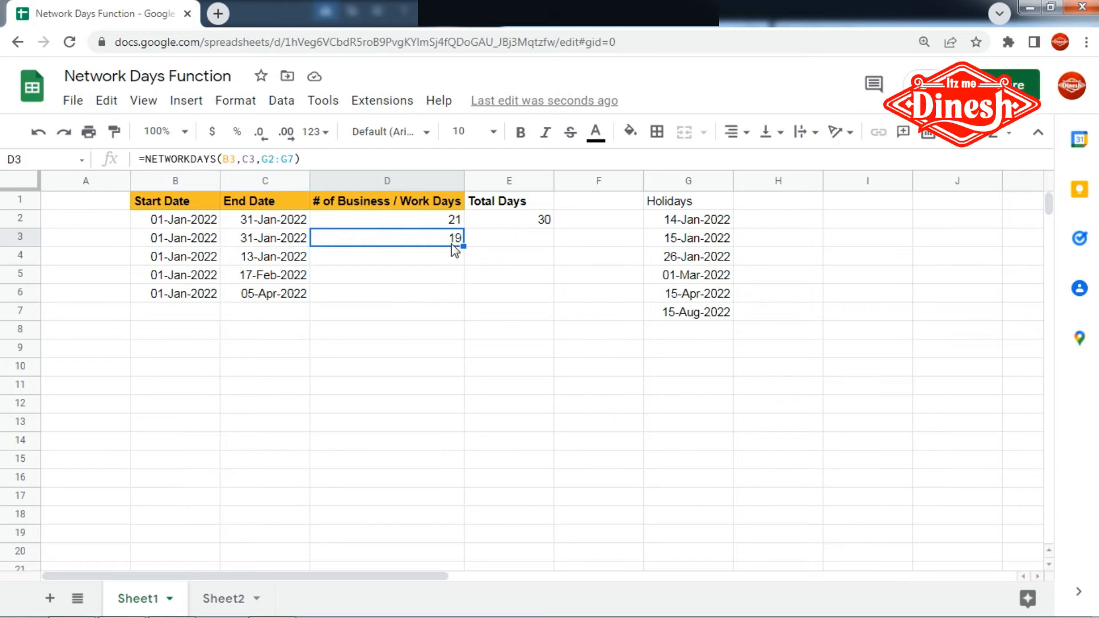
pyautogui.moveTo(462, 246); pyautogui.dragTo(455, 297)
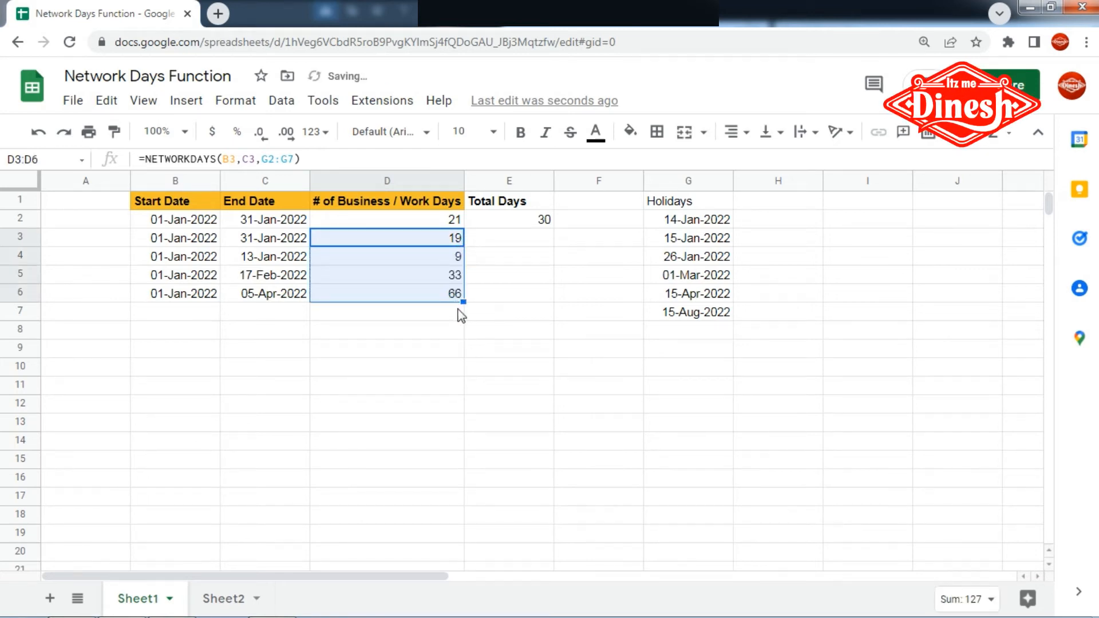
pyautogui.click(457, 356)
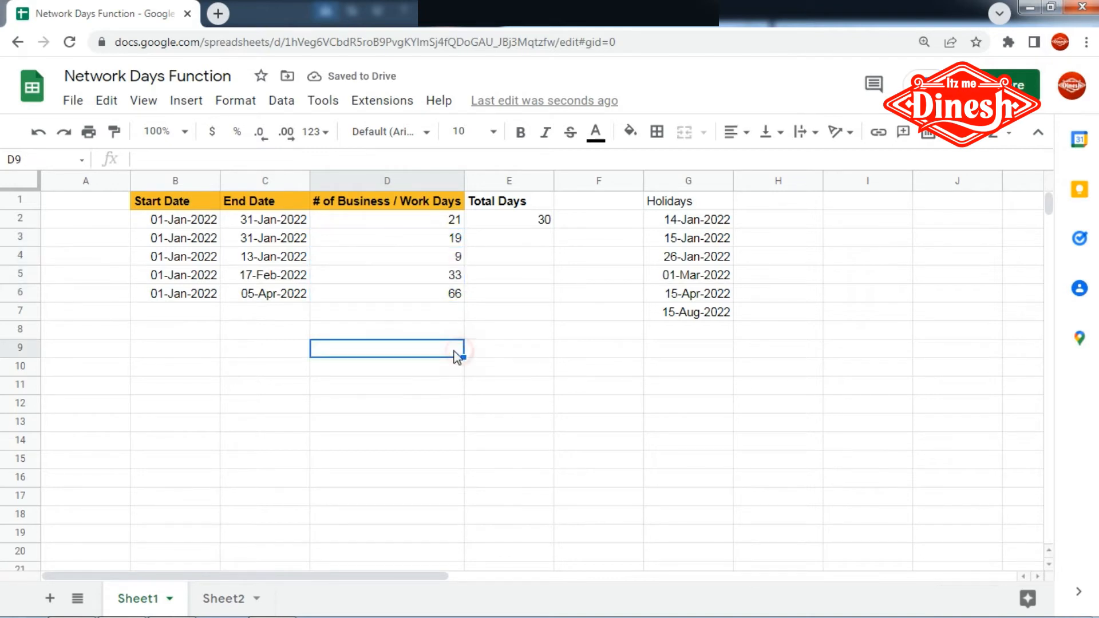
pyautogui.hotkey('ctrl', 'z')
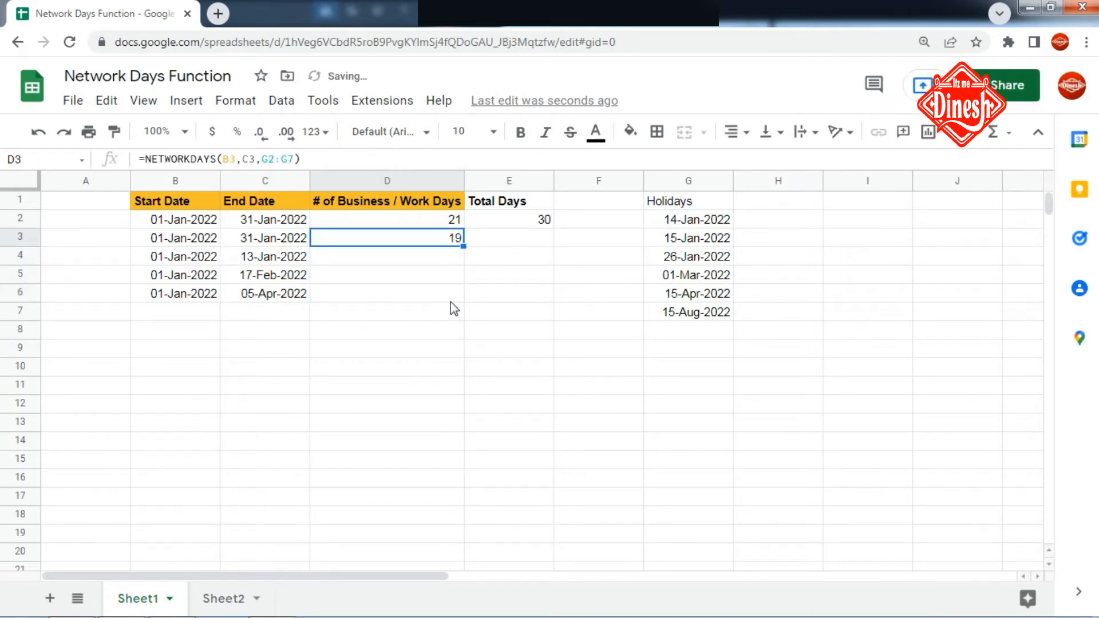
pyautogui.doubleClick(452, 241)
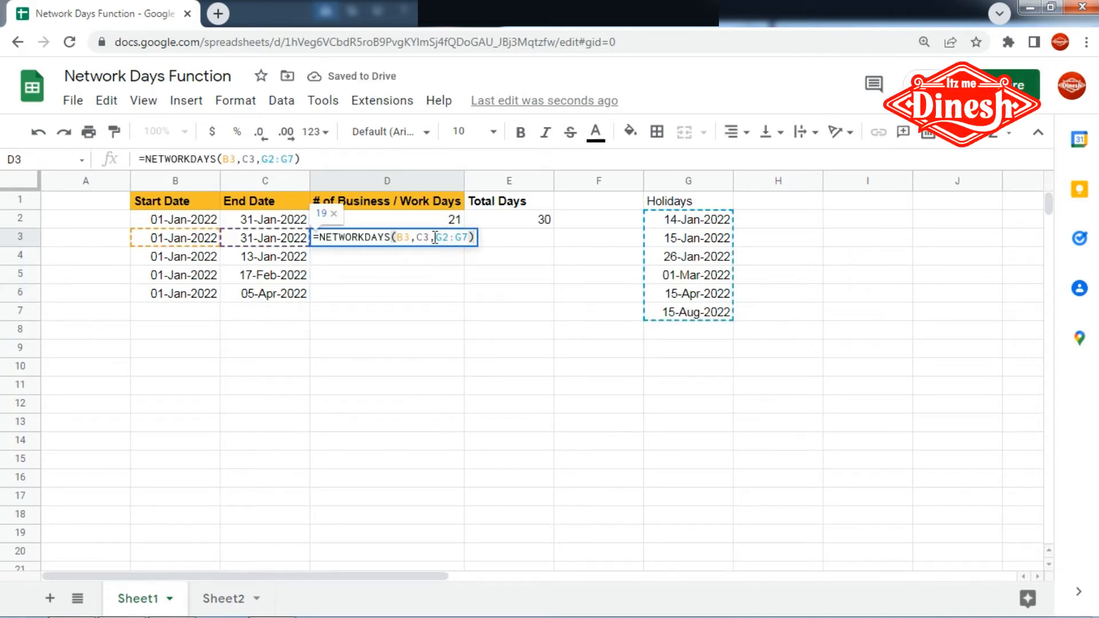
pyautogui.moveTo(435, 238); pyautogui.dragTo(466, 246)
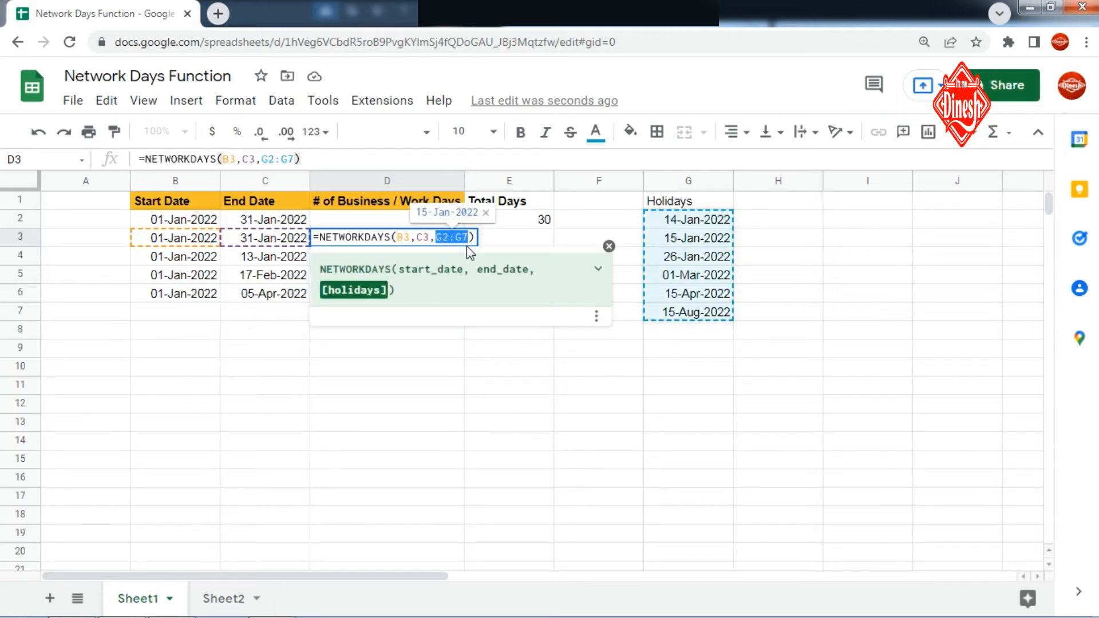
pyautogui.press('super+p')
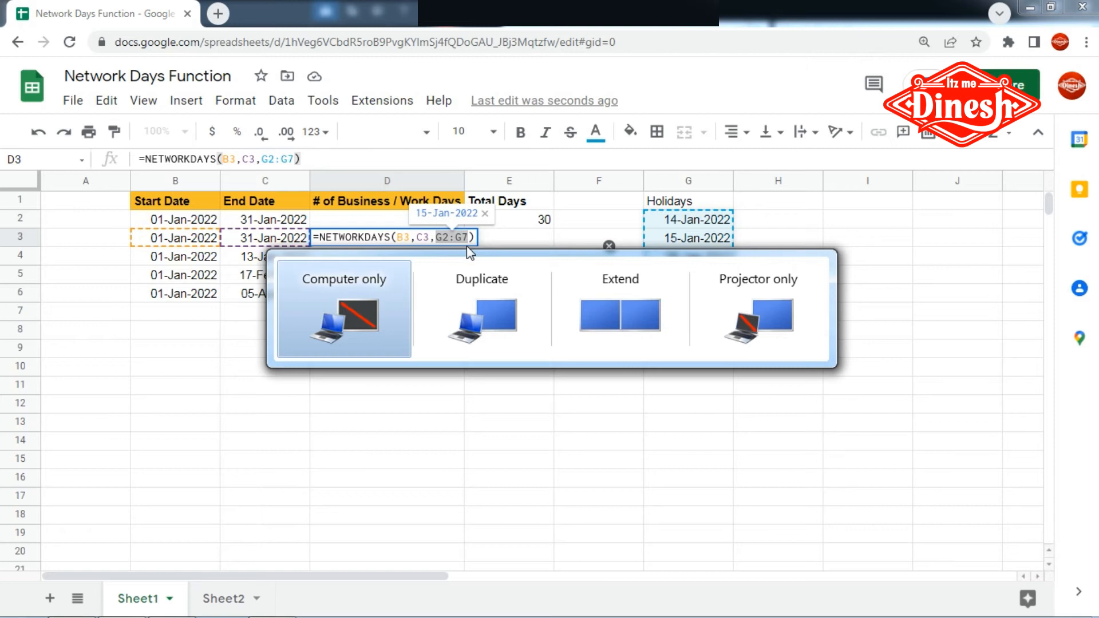
pyautogui.click(456, 442)
pyautogui.click(456, 441)
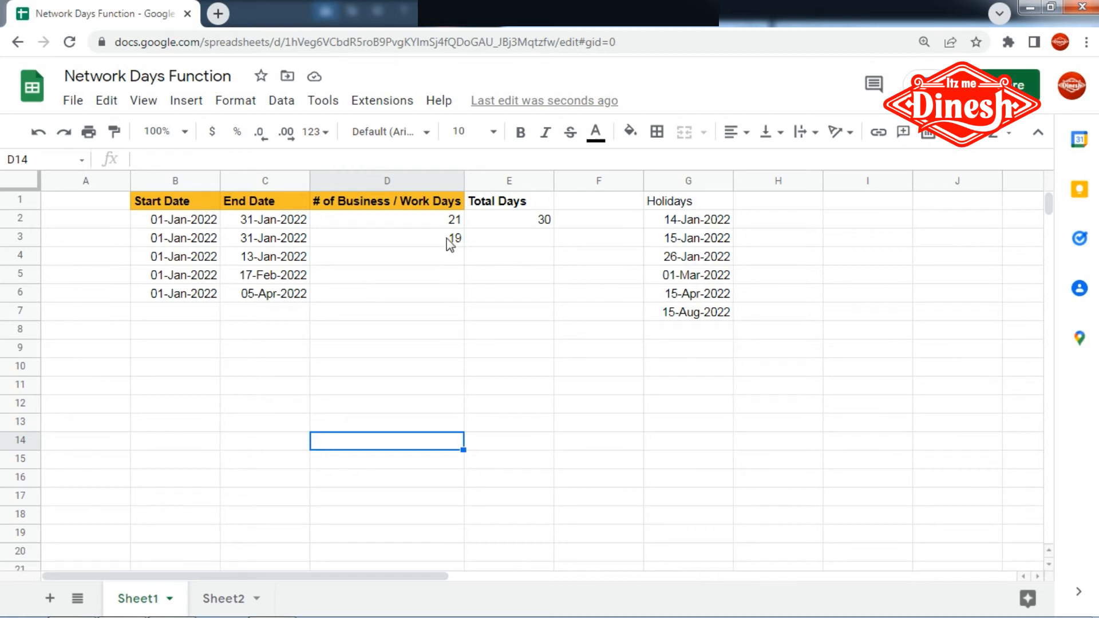
# Step: Make the holiday range in the D3 formula absolute as $G$2:$G$7 and autofill the formula down through D6
pyautogui.doubleClick(448, 238)
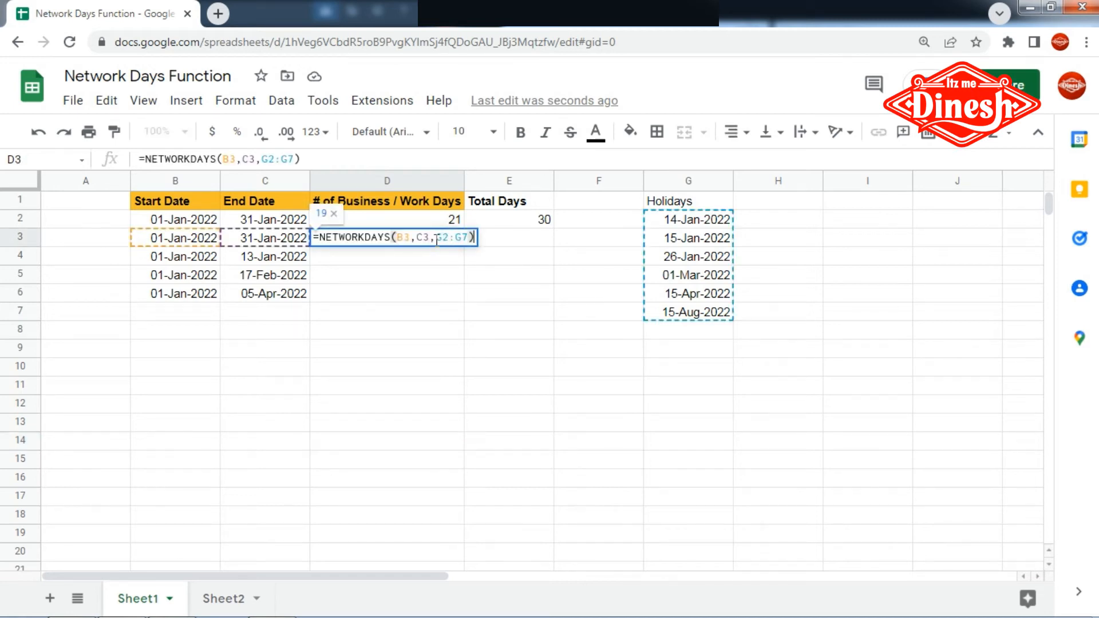
pyautogui.moveTo(435, 238); pyautogui.dragTo(471, 238)
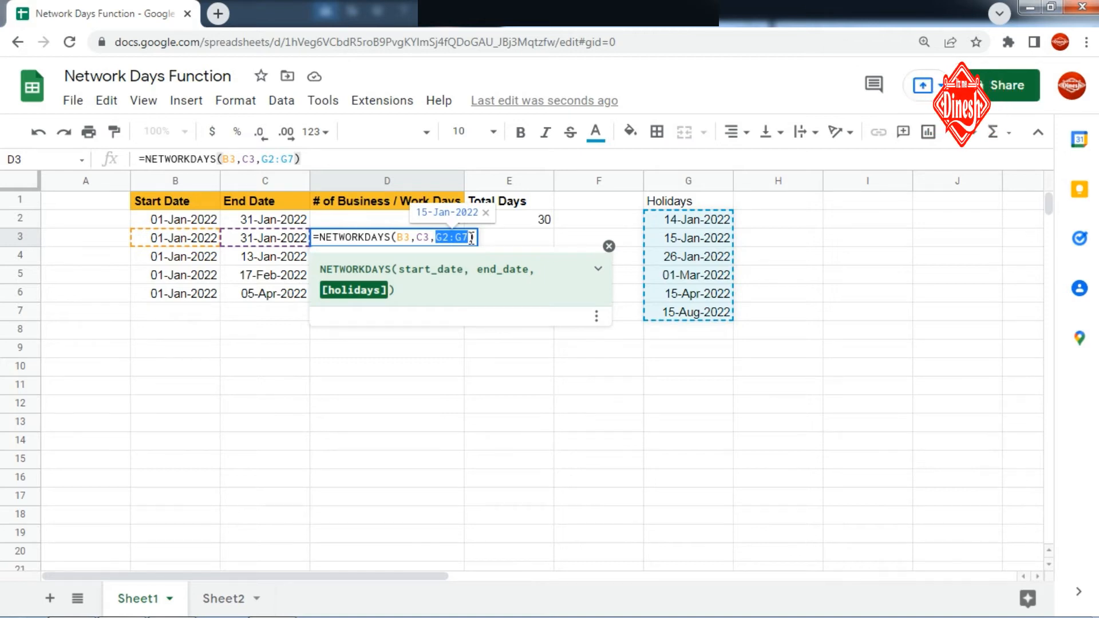
pyautogui.press('F4')
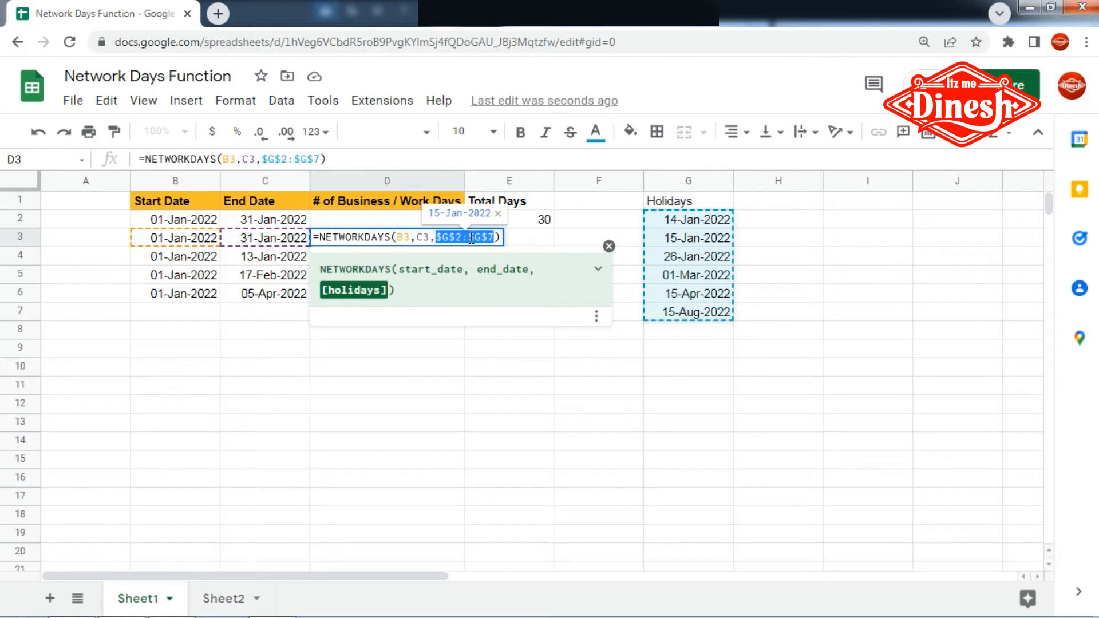
pyautogui.press('Return')
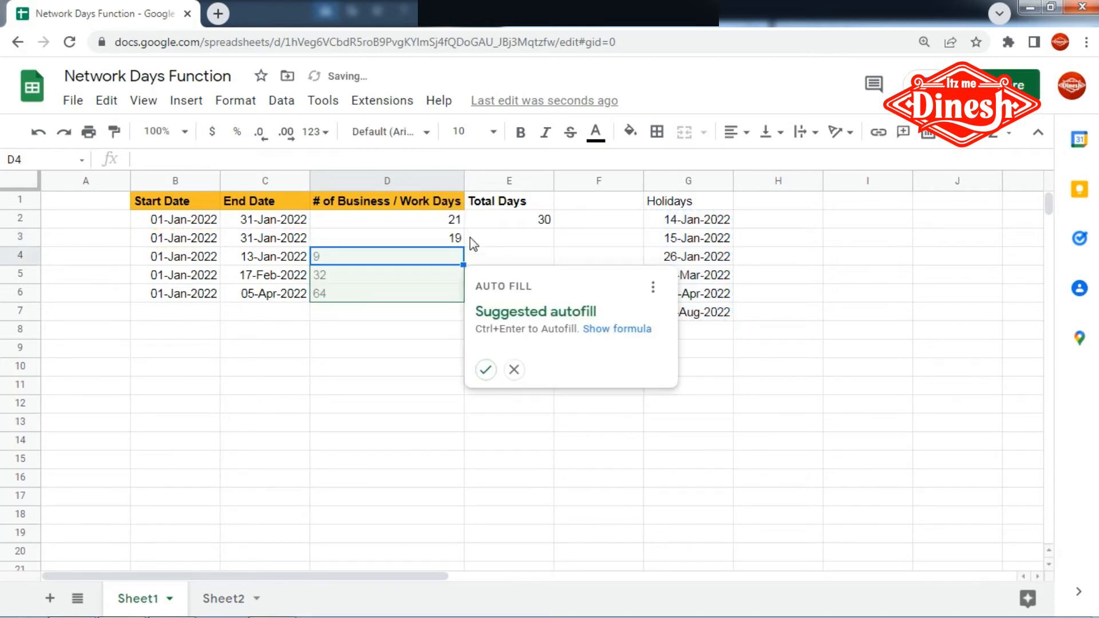
pyautogui.click(485, 369)
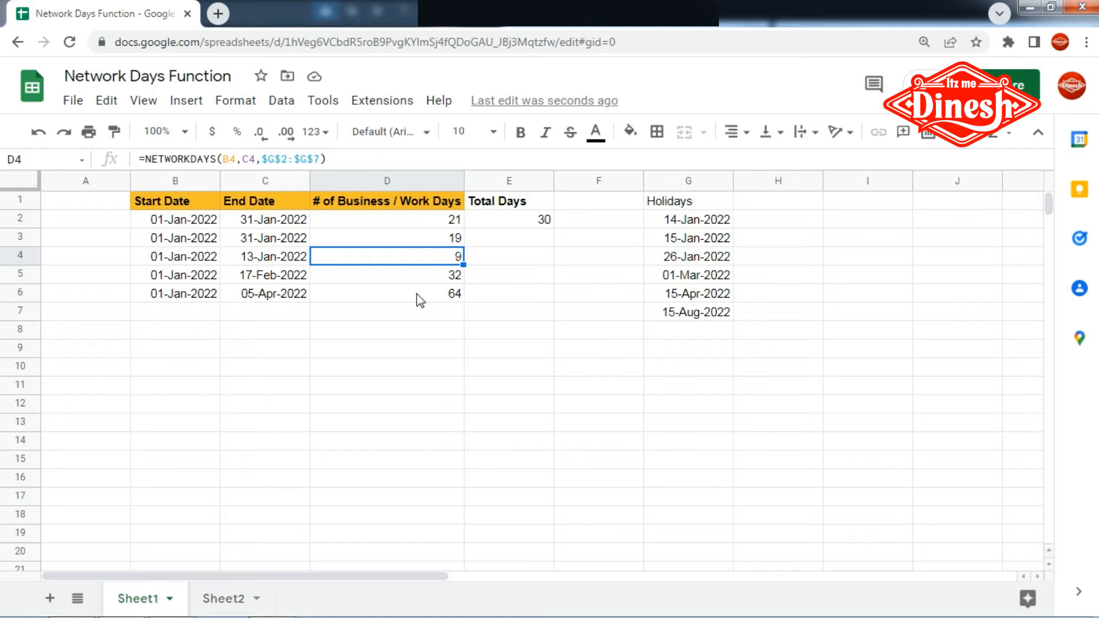
pyautogui.click(163, 217)
pyautogui.click(296, 220)
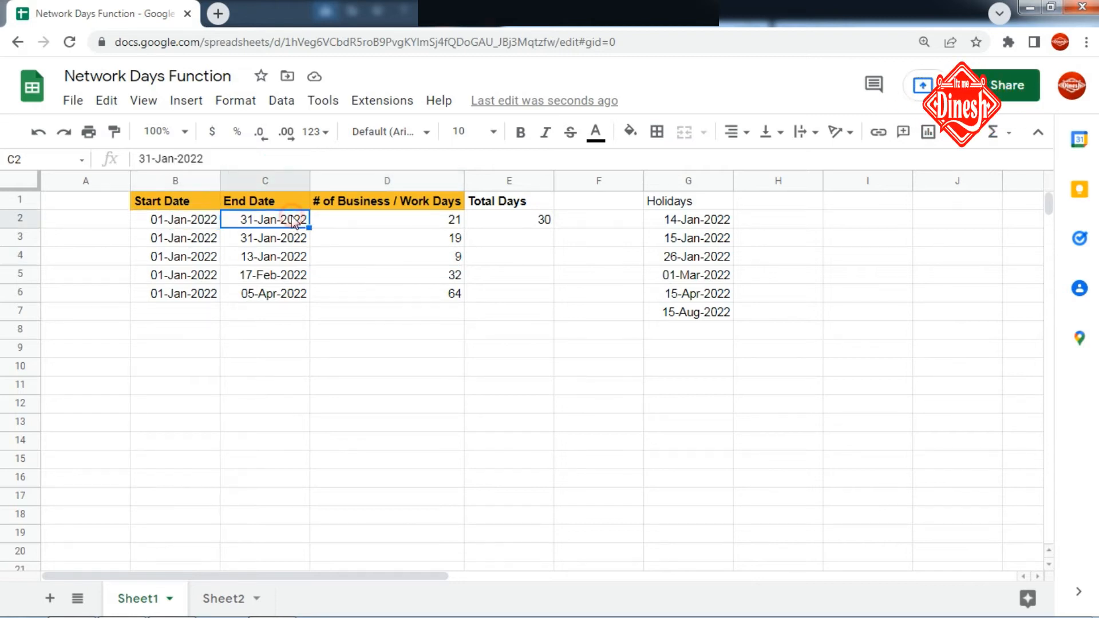
pyautogui.click(388, 224)
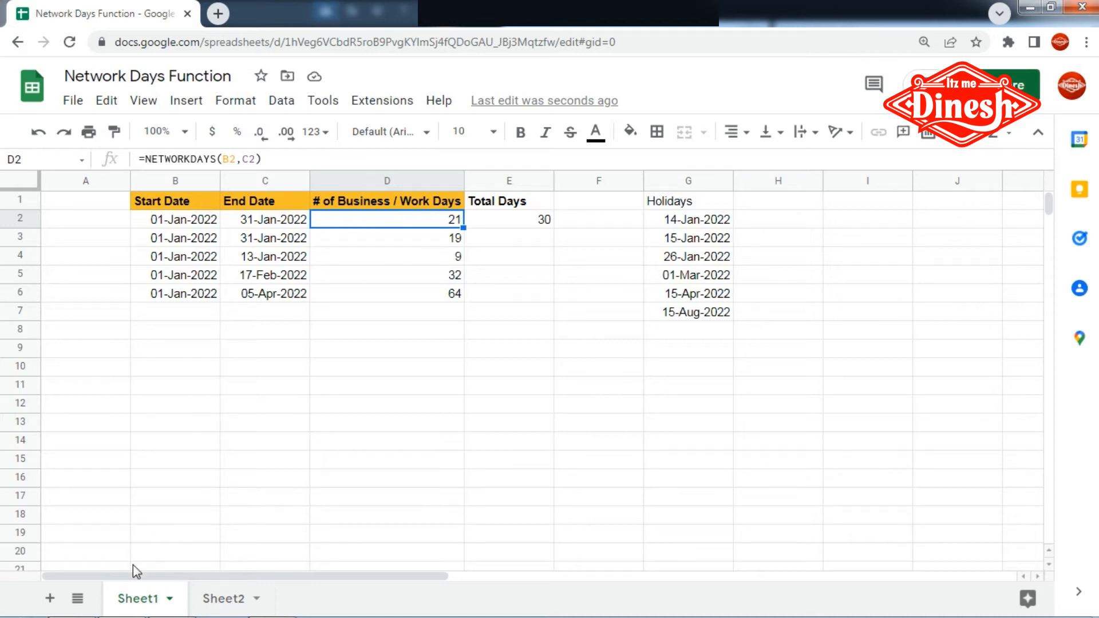
# Step: On Sheet2, start a NETWORKDAYS.INTL formula in F2 with B2 as the start date and C2 as the end date
pyautogui.click(218, 601)
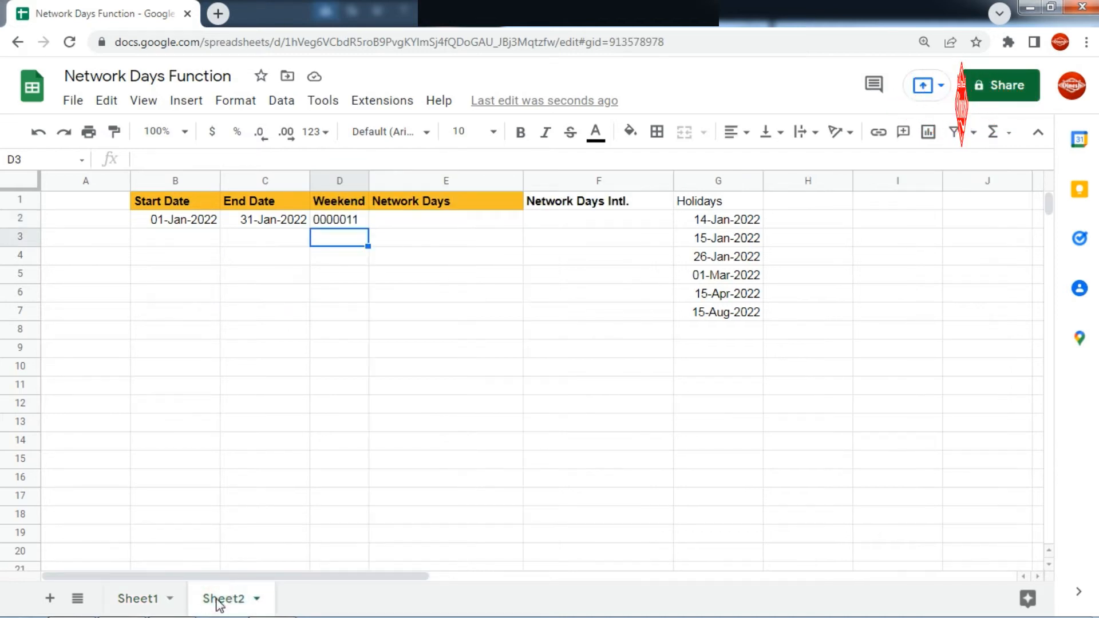
pyautogui.click(384, 224)
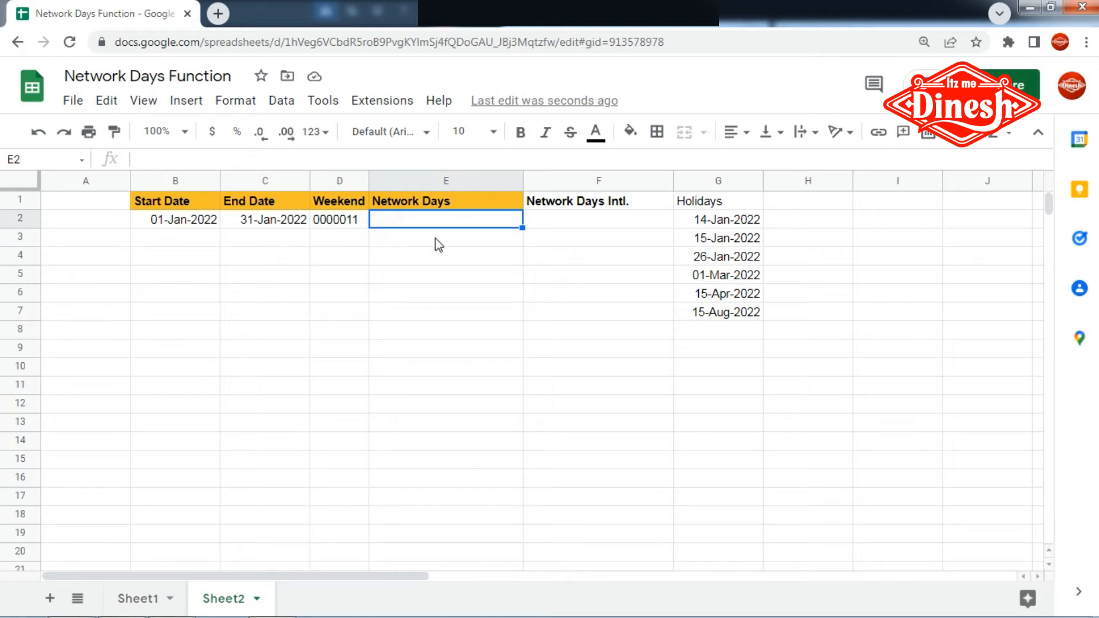
pyautogui.click(550, 223)
pyautogui.write('=')
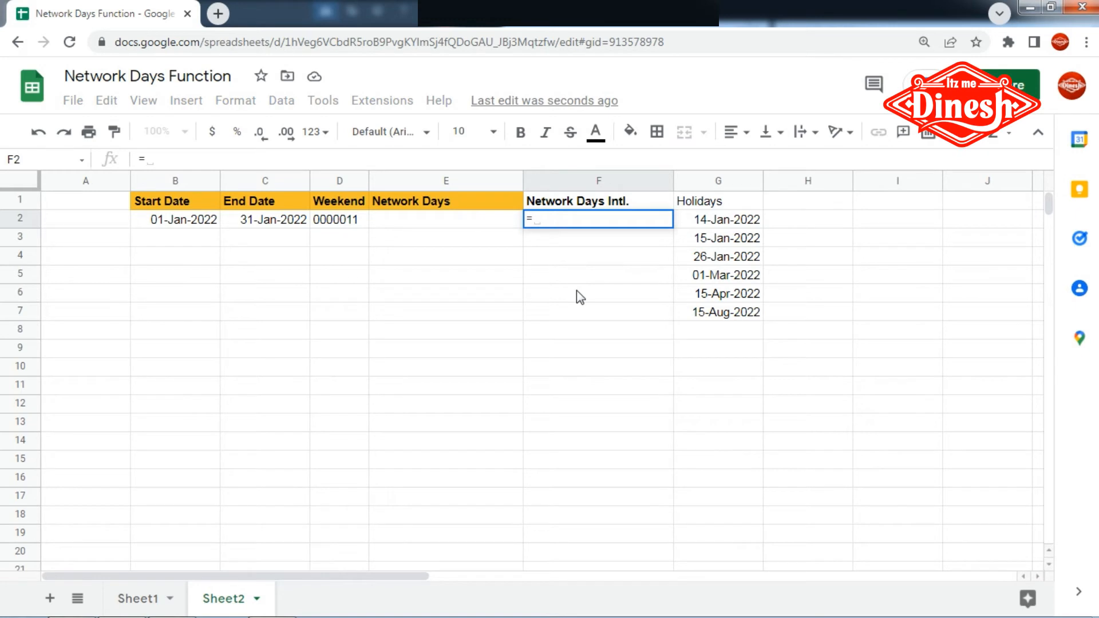
pyautogui.write('net')
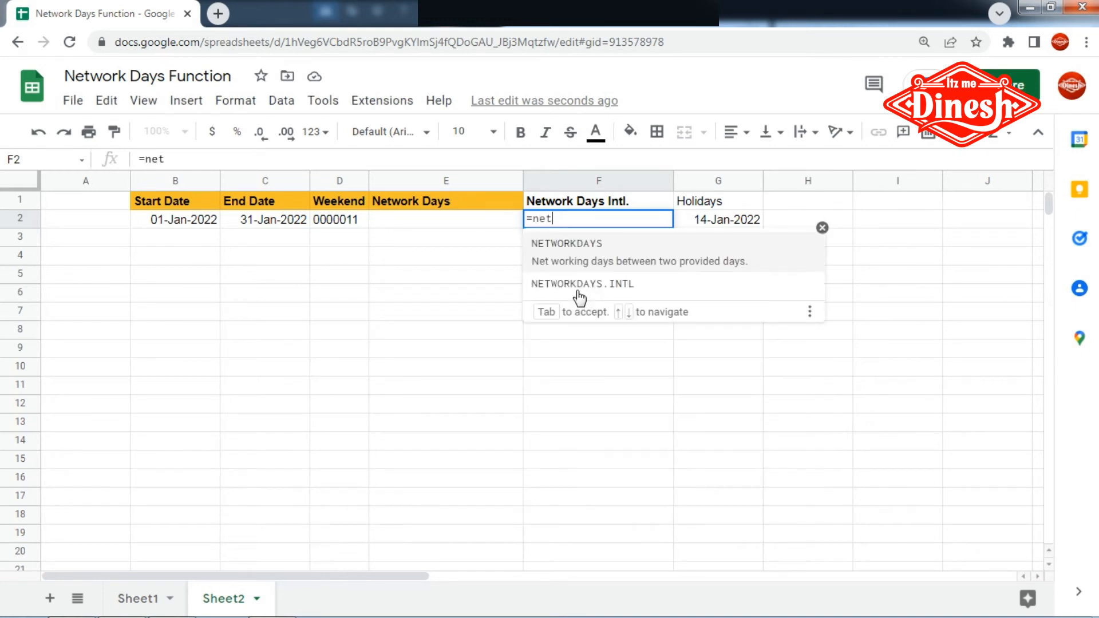
pyautogui.press('Down')
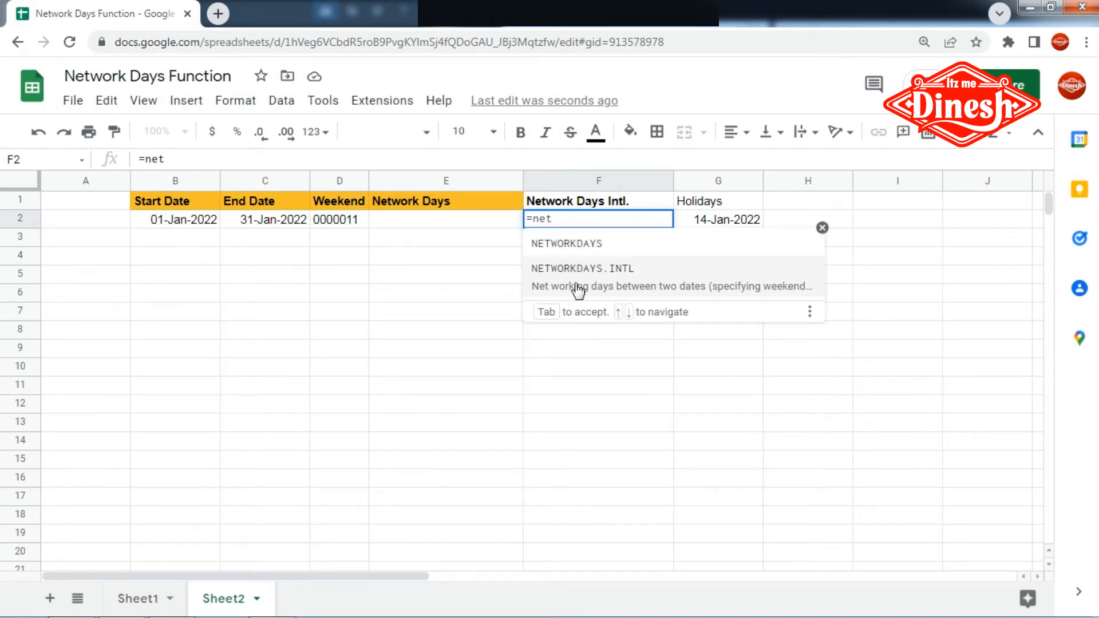
pyautogui.click(579, 294)
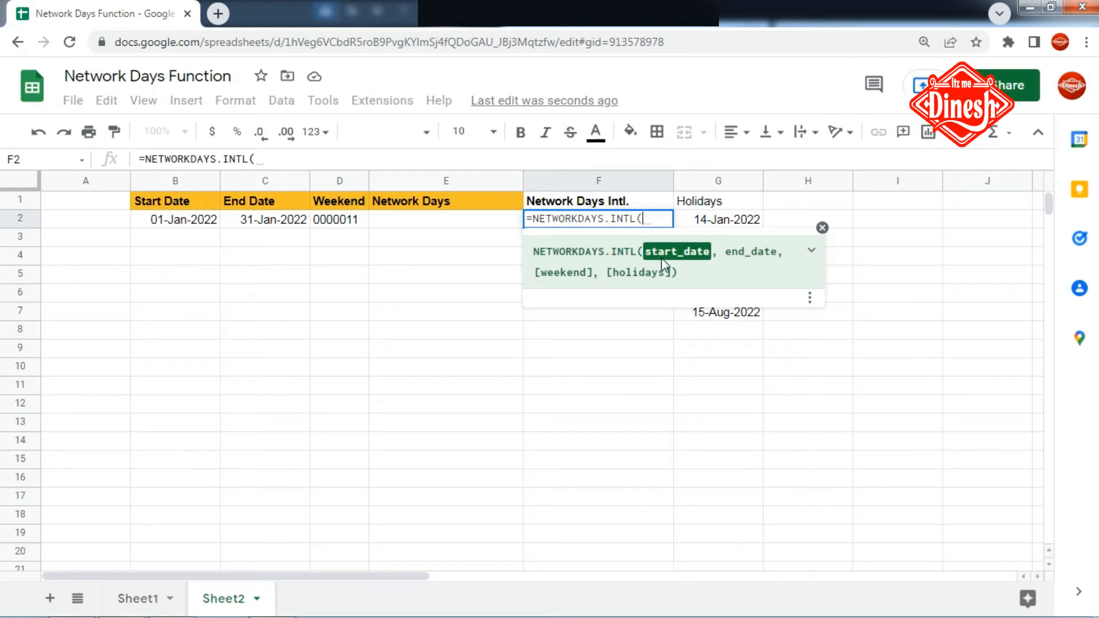
pyautogui.click(181, 226)
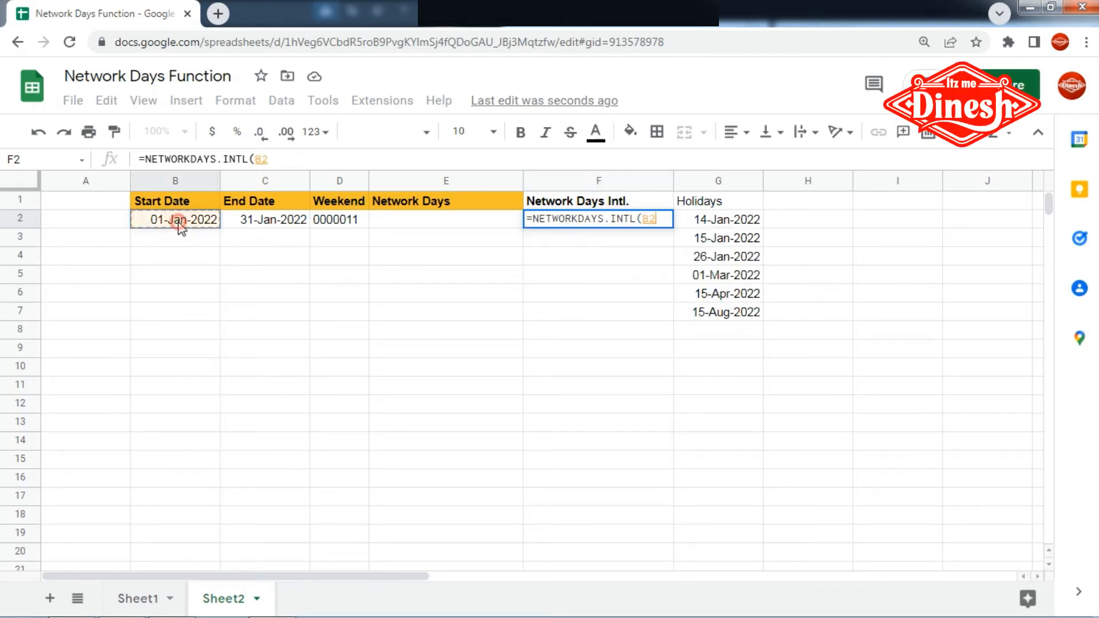
pyautogui.write(',')
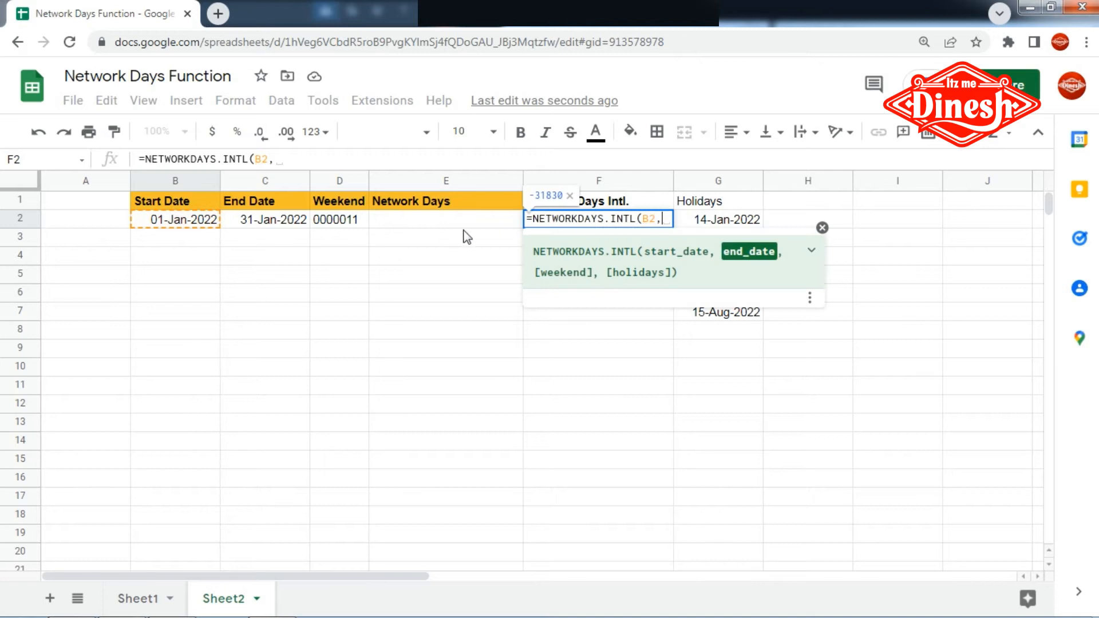
pyautogui.click(273, 222)
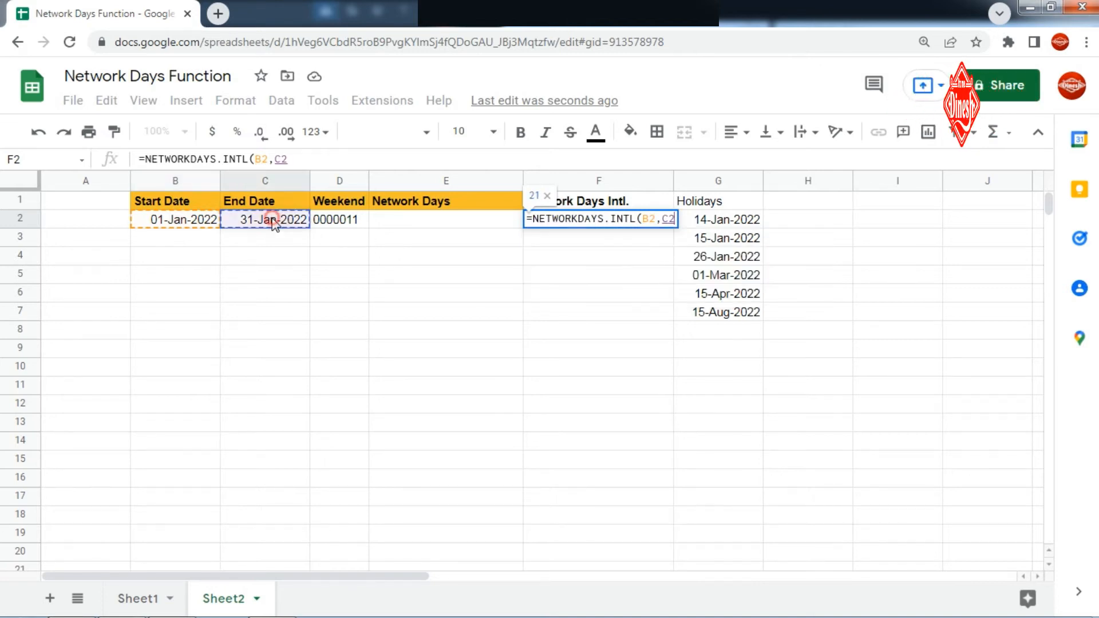
# Step: Complete the F2 formula with D2 as the weekend argument and G2:G7 as the holidays
pyautogui.write(',')
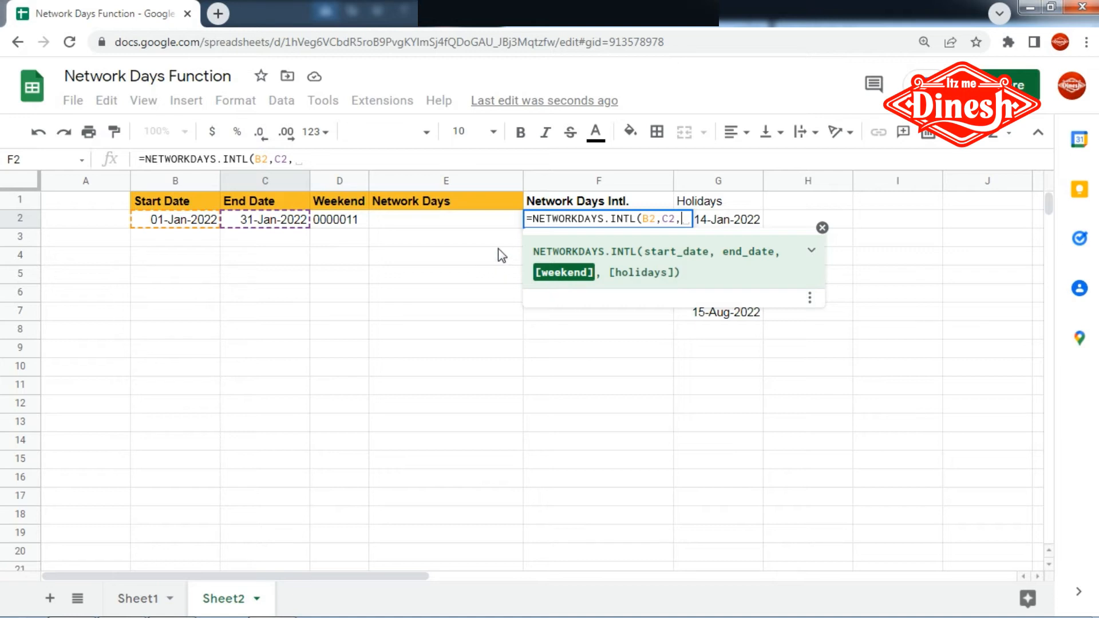
pyautogui.click(341, 222)
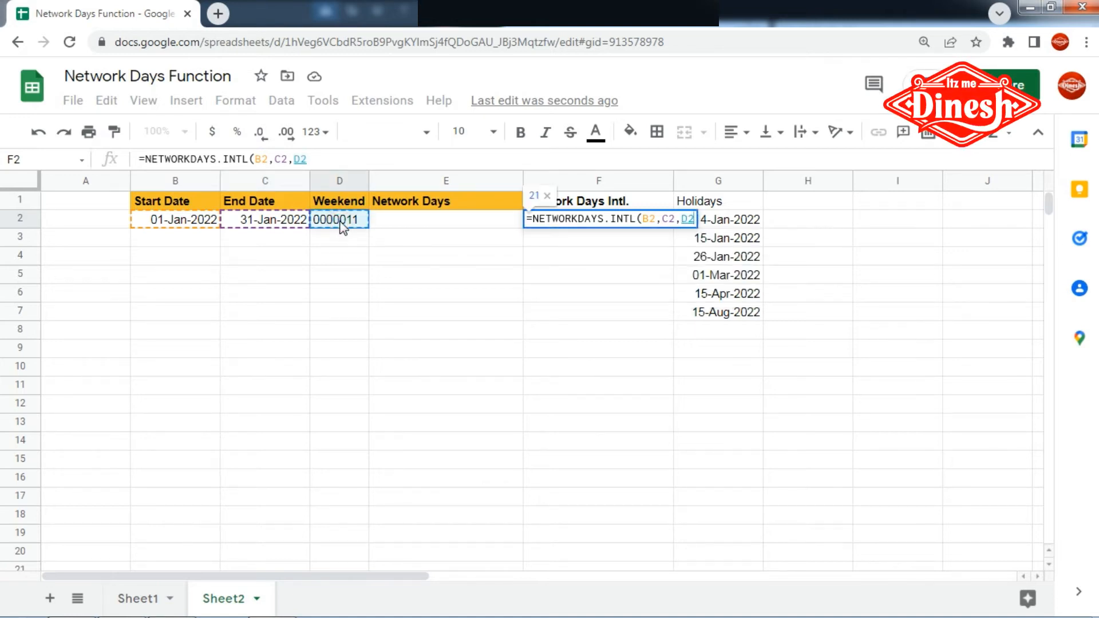
pyautogui.write(',')
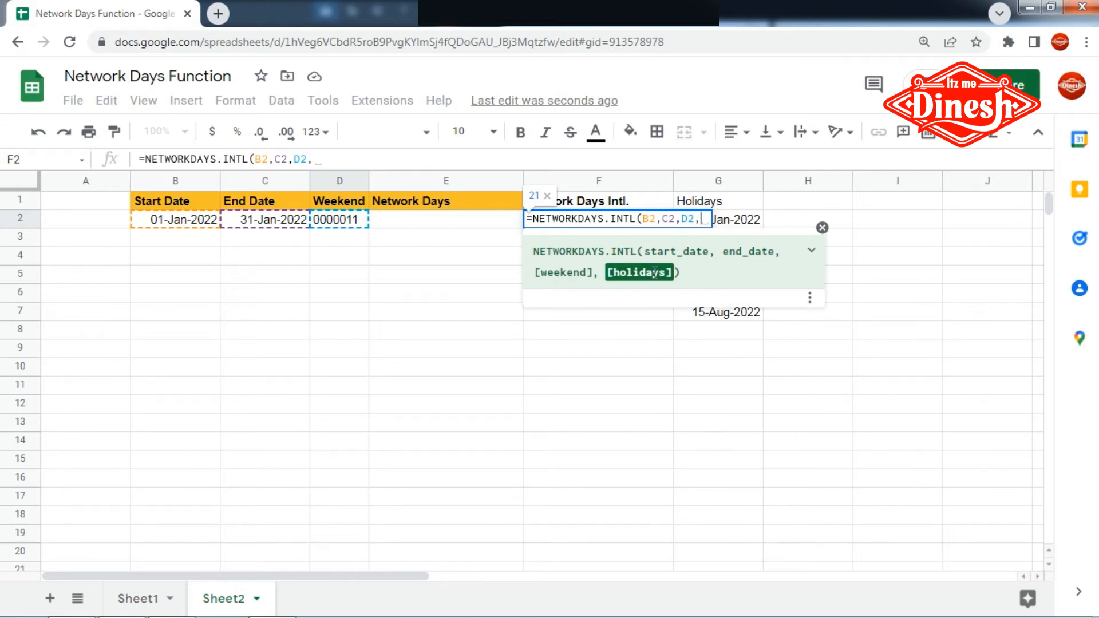
pyautogui.moveTo(739, 222); pyautogui.dragTo(751, 321)
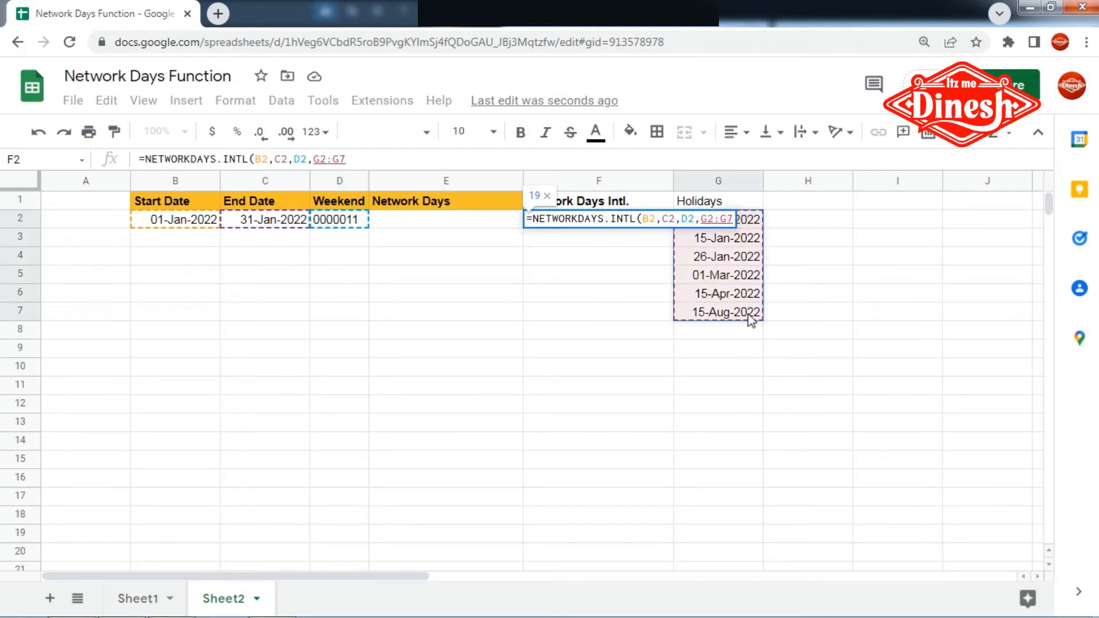
pyautogui.press('Return')
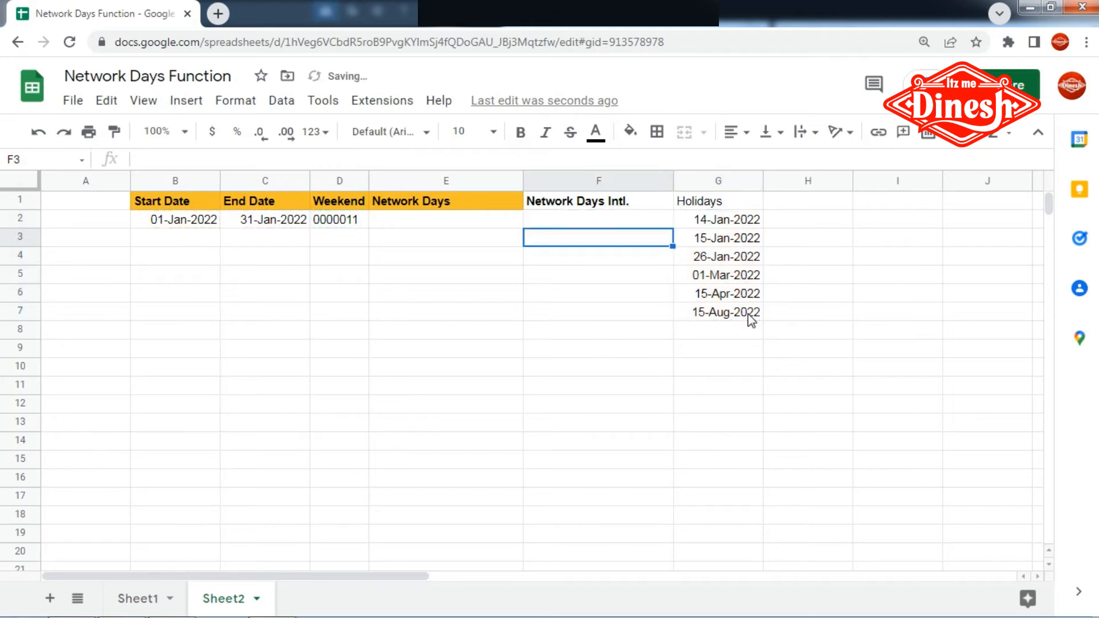
# Step: Copy the arguments B2,C2,D2,G2:G7 from the NETWORKDAYS.INTL formula in F2 without changing it
pyautogui.click(632, 223)
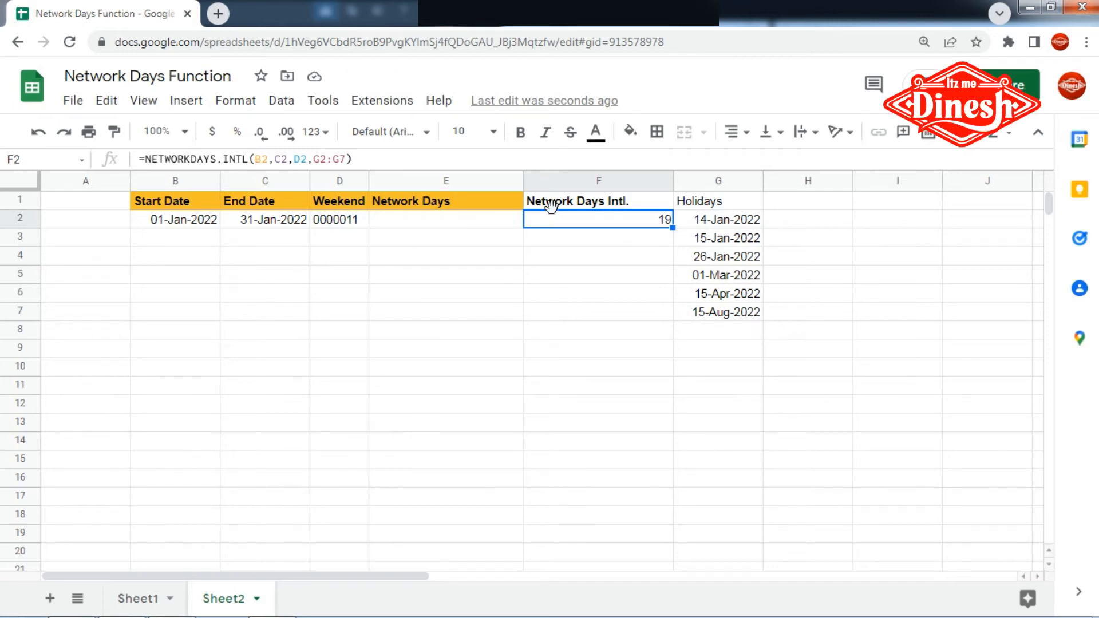
pyautogui.click(581, 221)
pyautogui.doubleClick(580, 221)
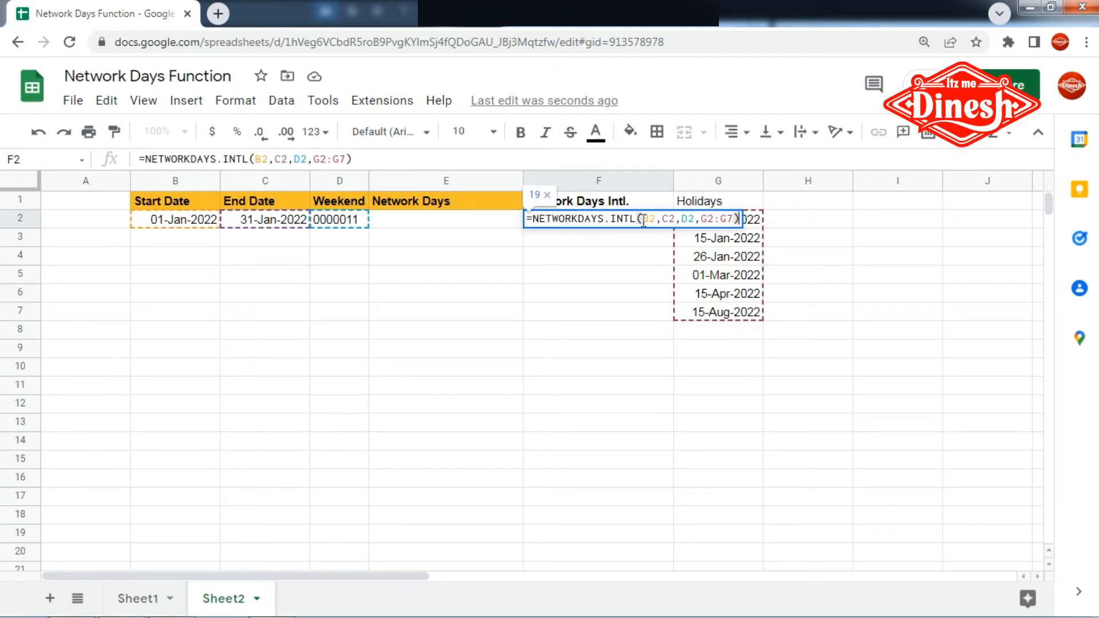
pyautogui.moveTo(643, 221); pyautogui.dragTo(729, 219)
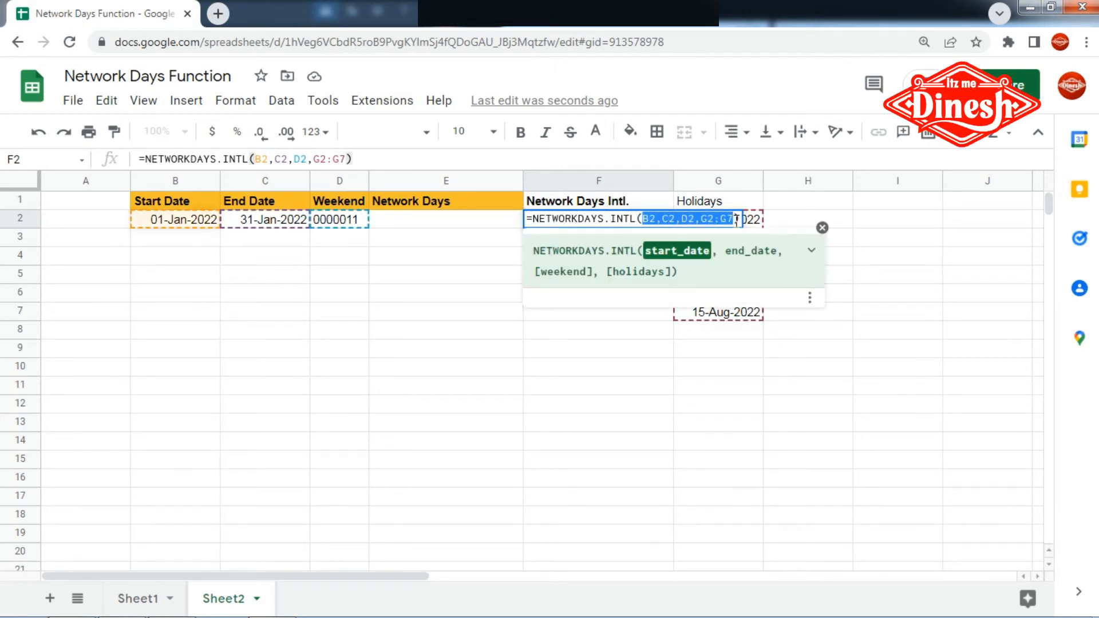
pyautogui.press('Escape')
# Step: Enter =NETWORKDAYS(B2,C2,D2,G2:G7) in E2, reusing the copied arguments
pyautogui.doubleClick(394, 222)
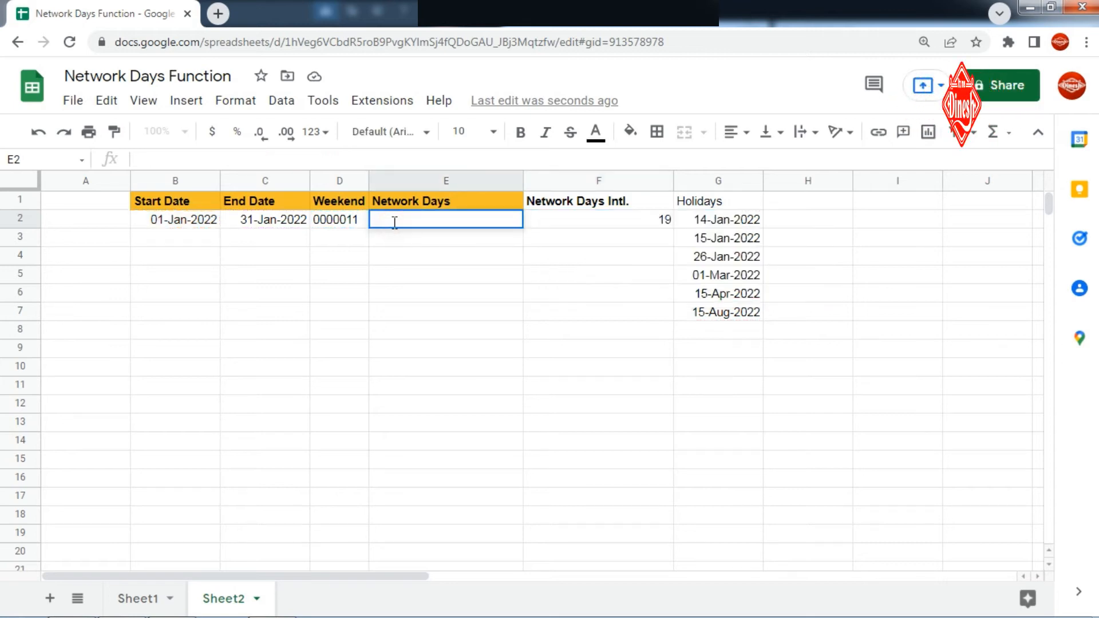
pyautogui.write('=net')
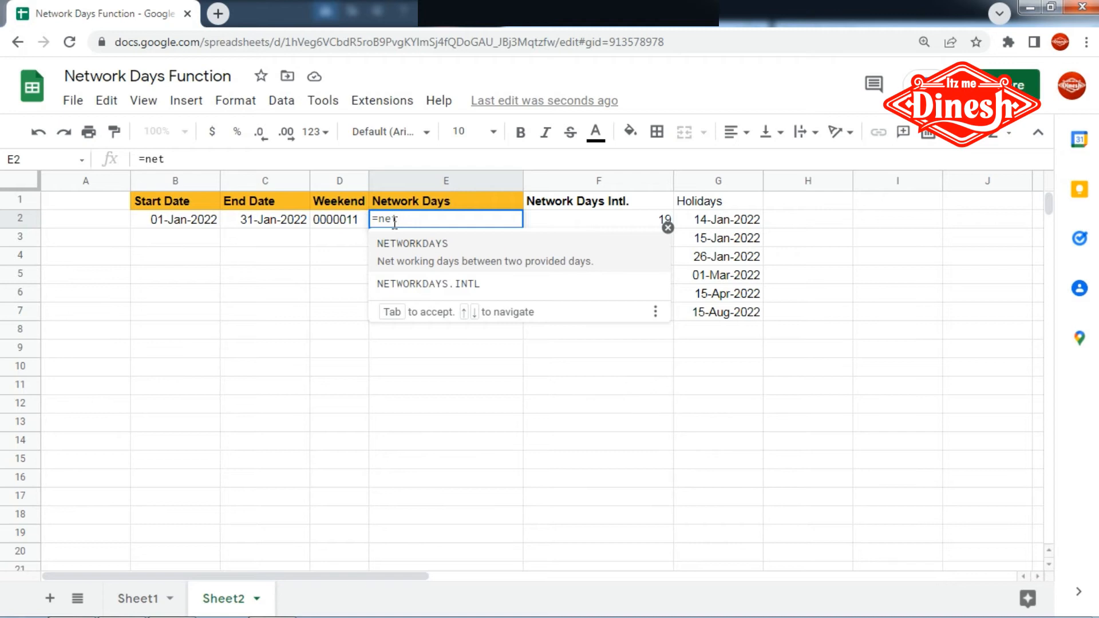
pyautogui.press('Tab')
pyautogui.write('B2,C2,D2,G2:G7')
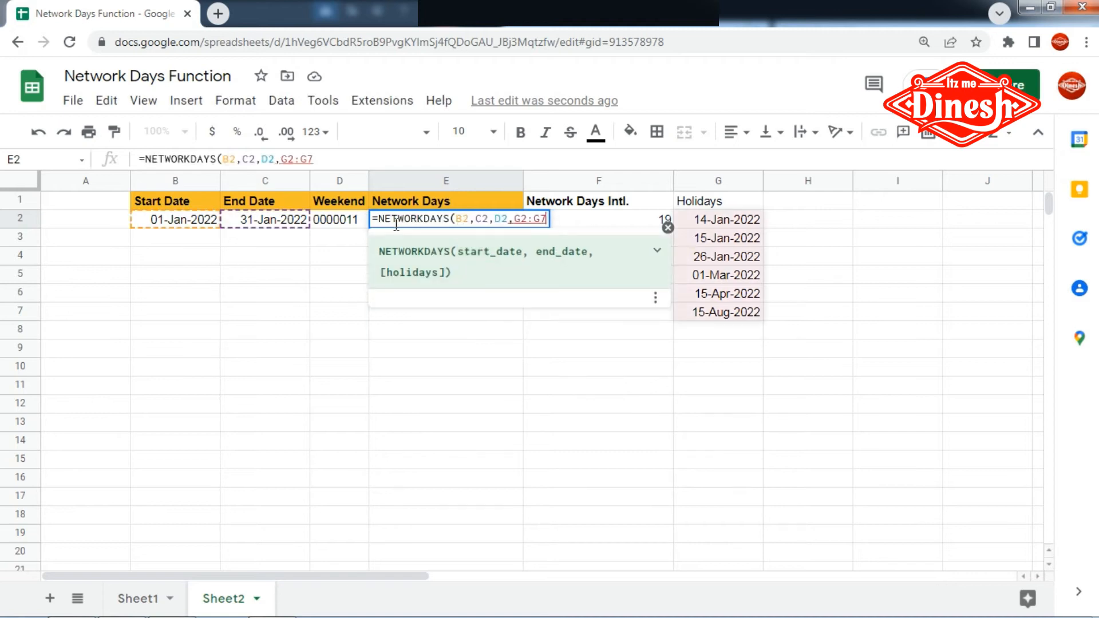
pyautogui.write(')')
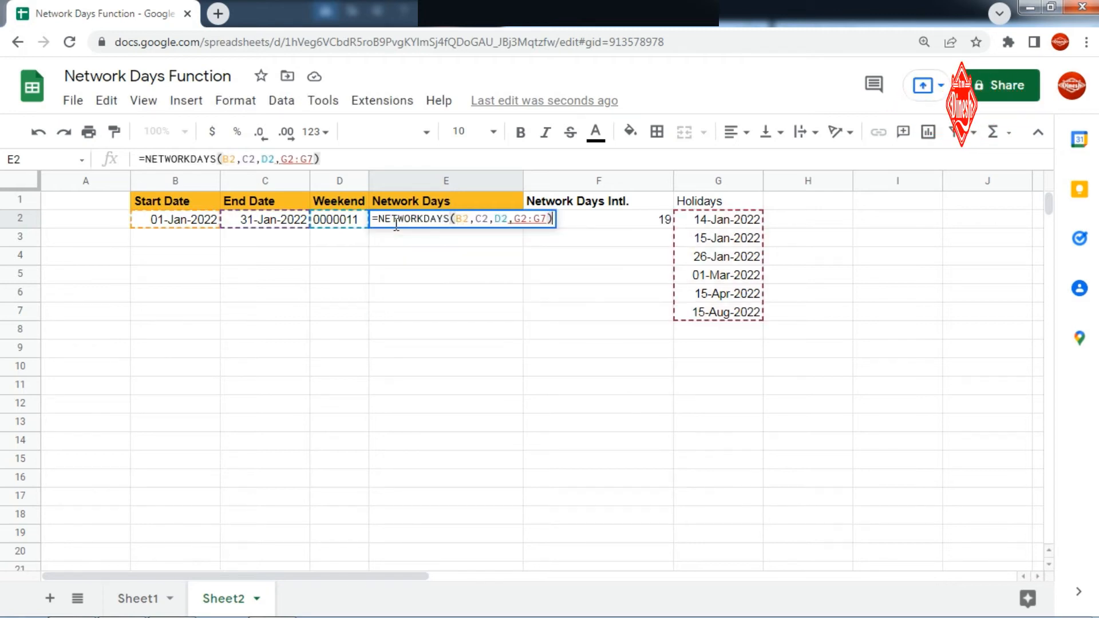
pyautogui.press('Return')
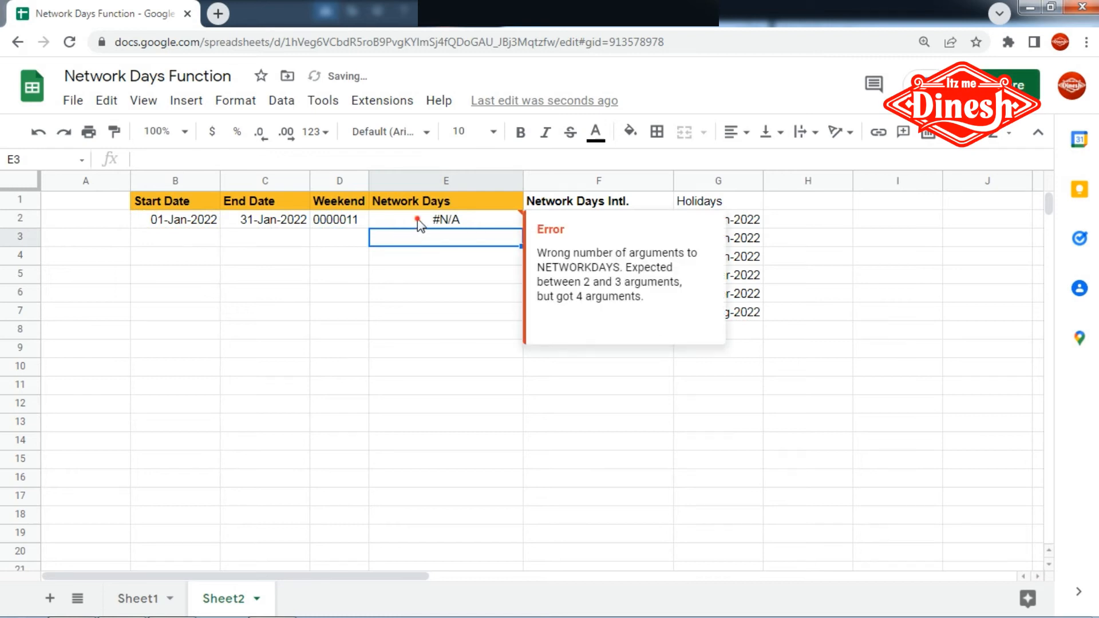
# Step: Remove the D2 weekend argument from the E2 formula so it reads =NETWORKDAYS(B2,C2,G2:G7)
pyautogui.doubleClick(419, 221)
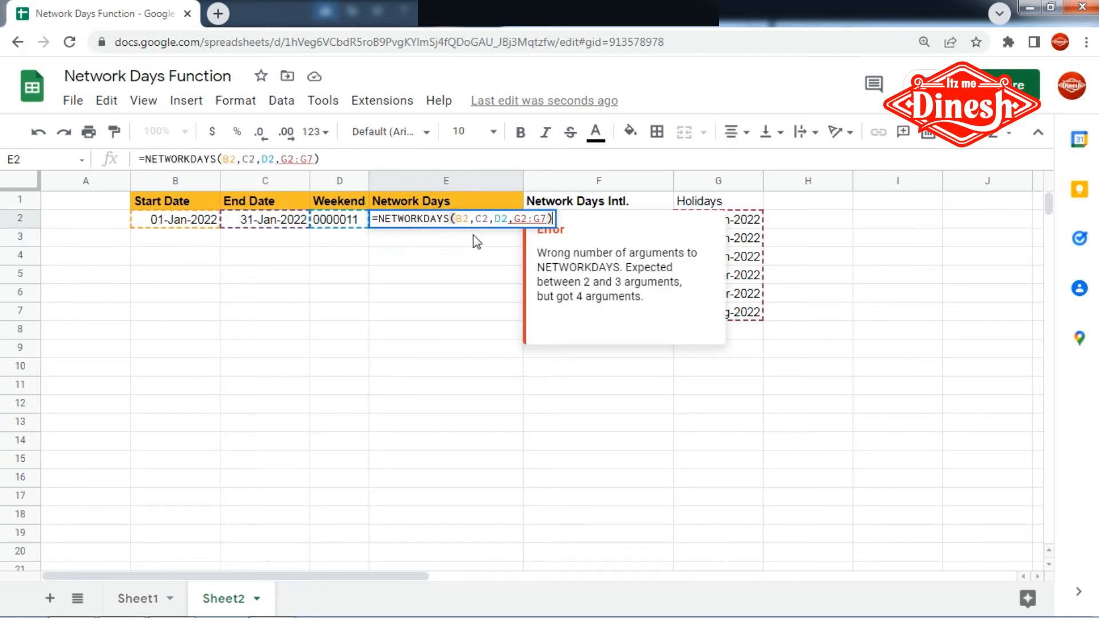
pyautogui.click(507, 219)
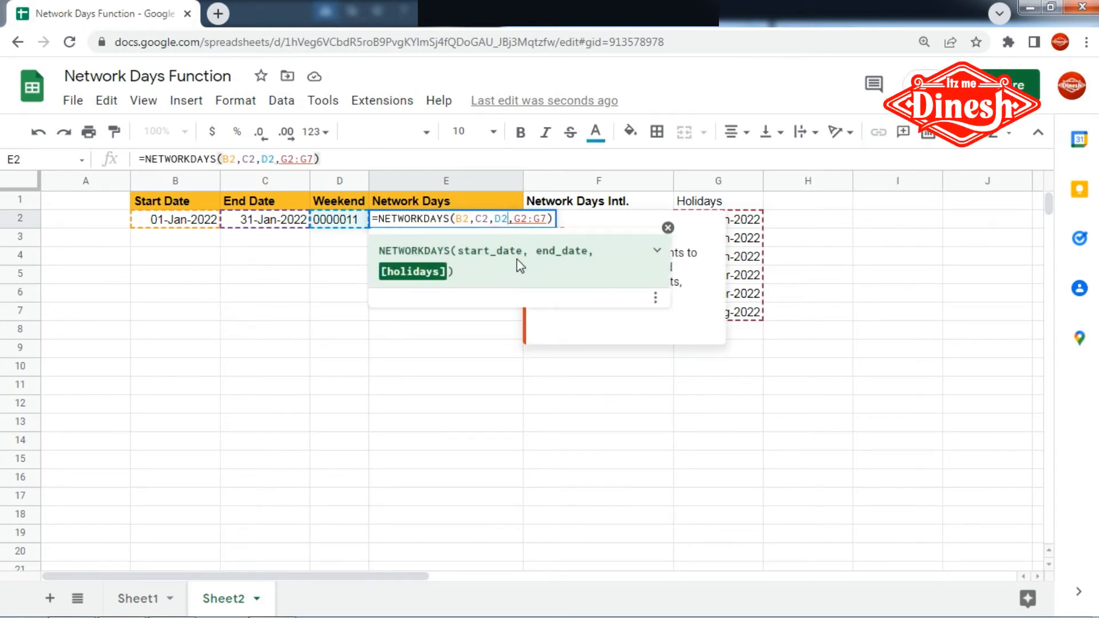
pyautogui.press('BackSpace')
pyautogui.press('BackSpace')
pyautogui.press('BackSpace')
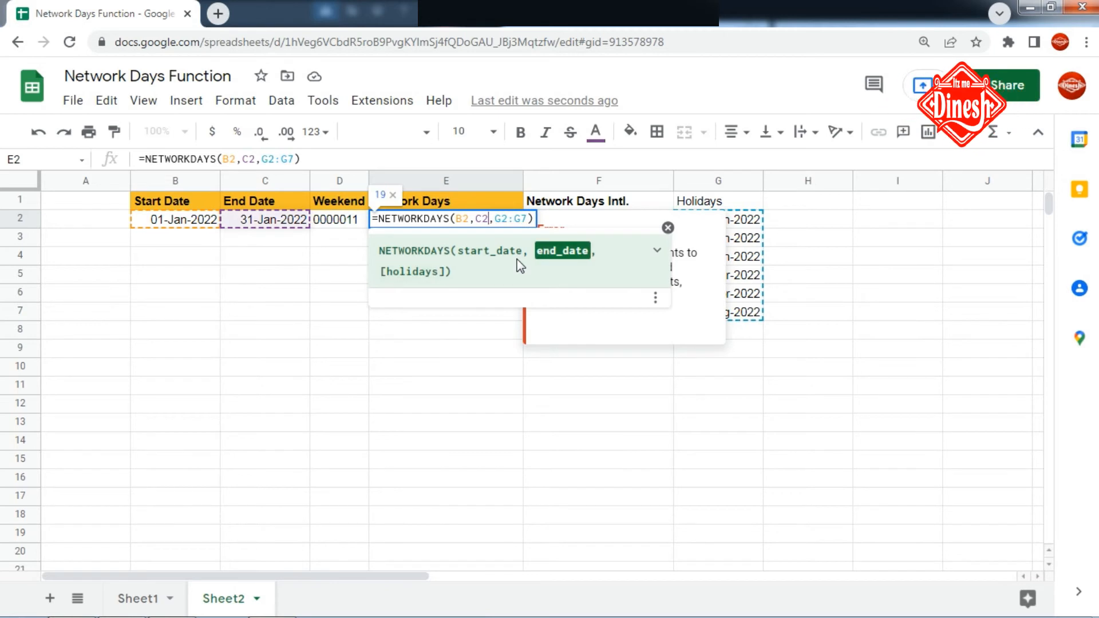
pyautogui.press('Return')
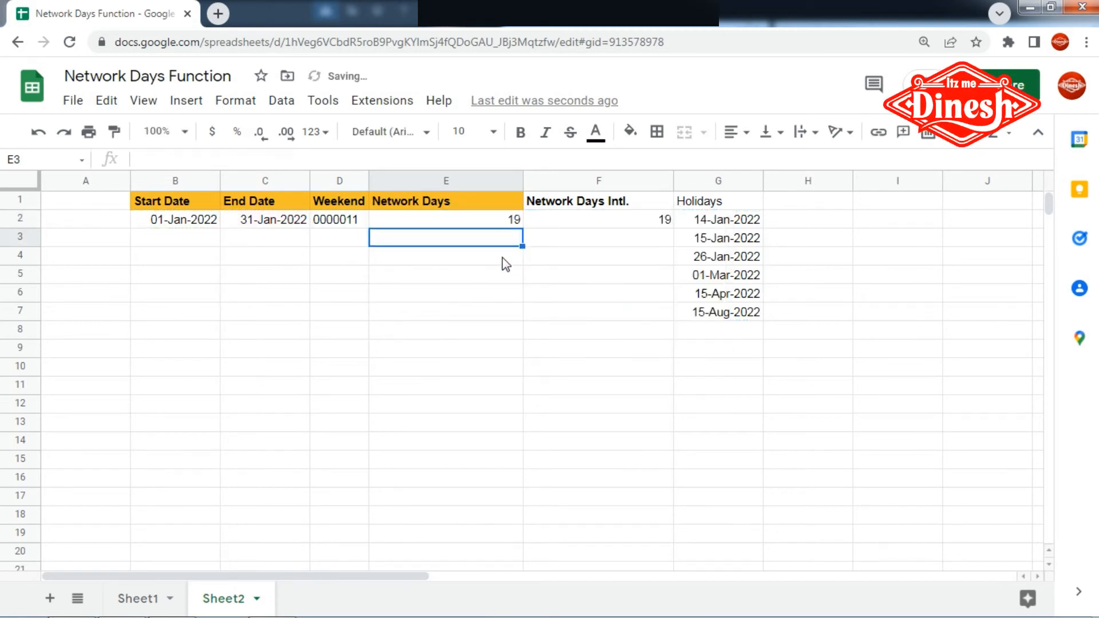
# Step: Compare the NETWORKDAYS formula and result in E2 with the NETWORKDAYS.INTL ones in F2
pyautogui.click(490, 222)
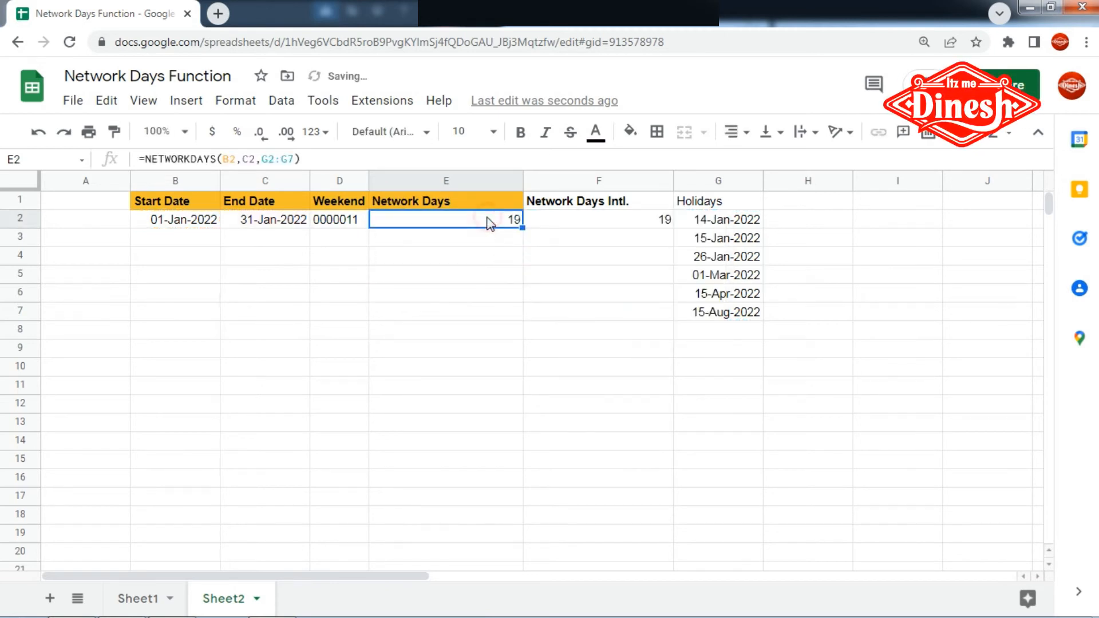
pyautogui.click(611, 226)
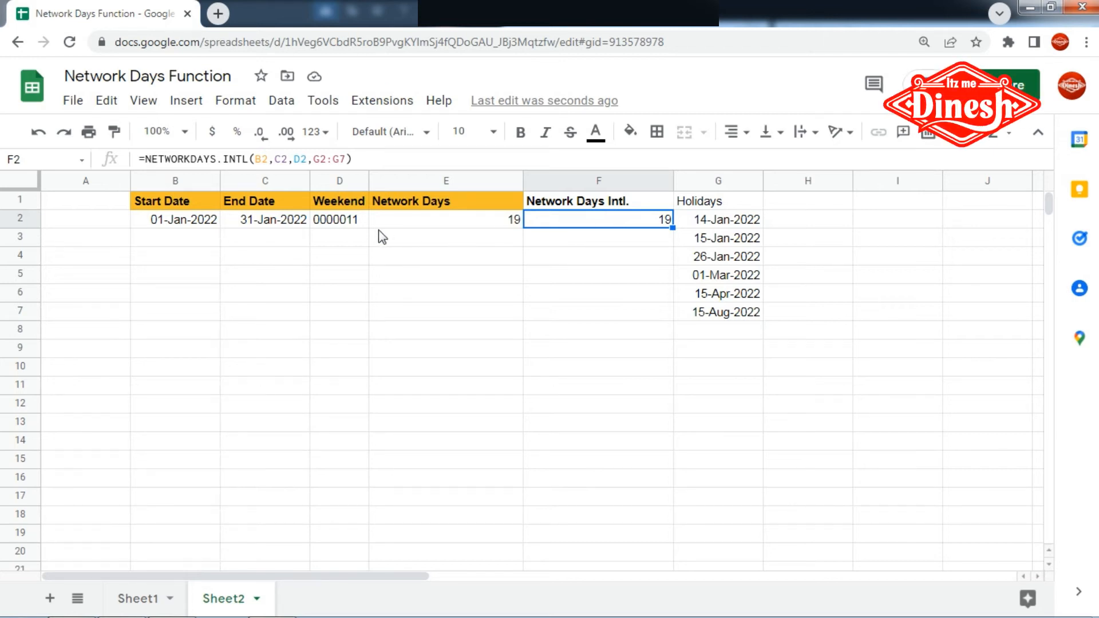
pyautogui.moveTo(442, 225); pyautogui.dragTo(569, 224)
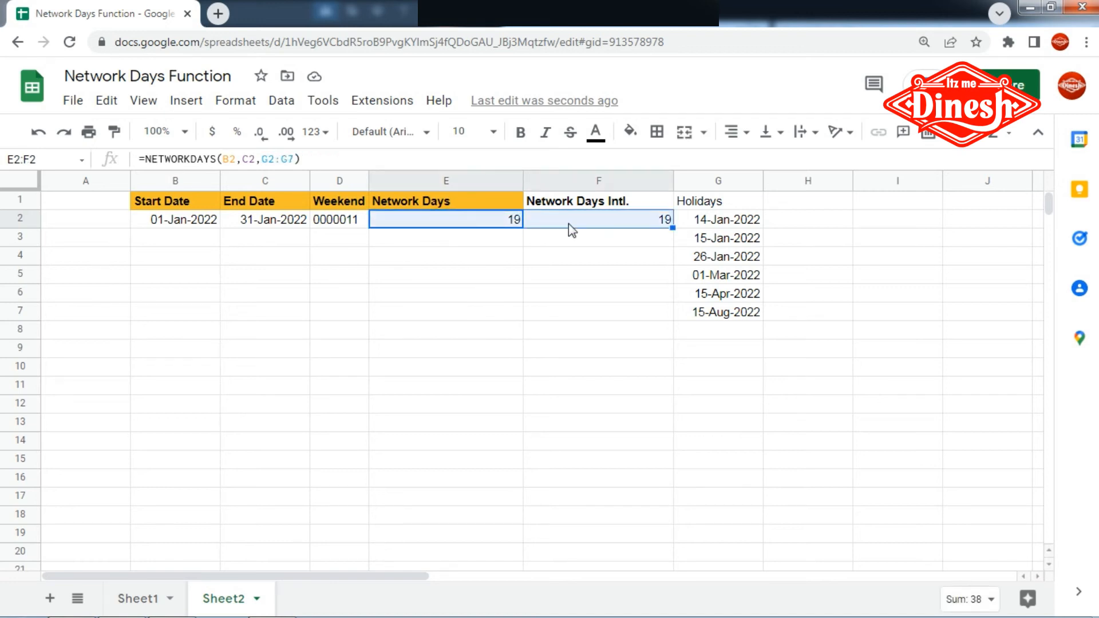
# Step: Change the weekend code in D2 to '0000001 and check the results in E2 and F2
pyautogui.click(338, 226)
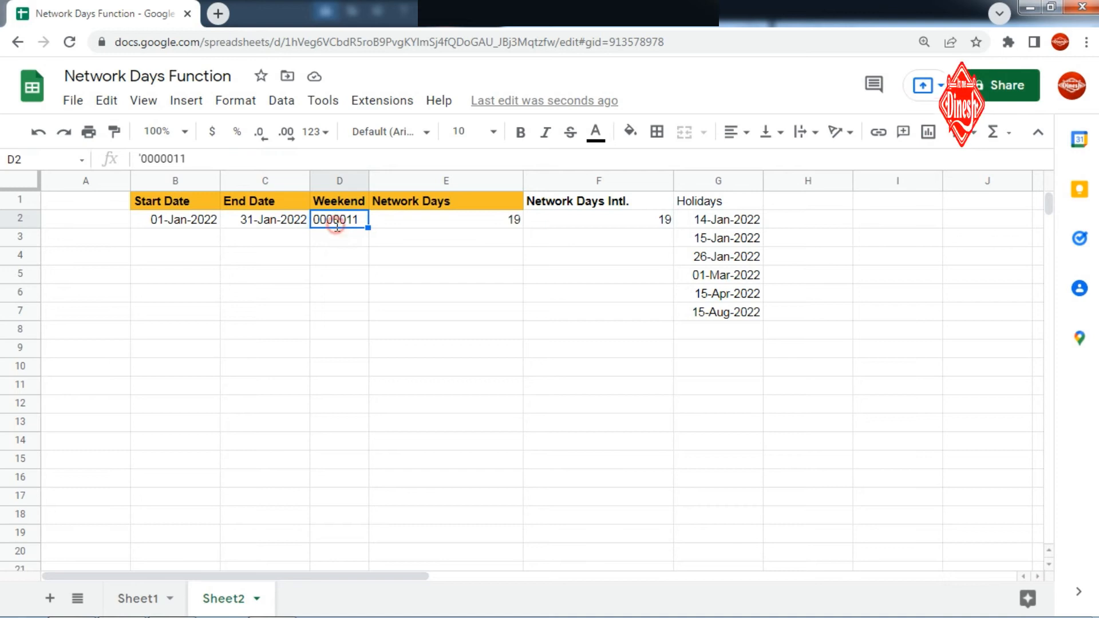
pyautogui.doubleClick(322, 220)
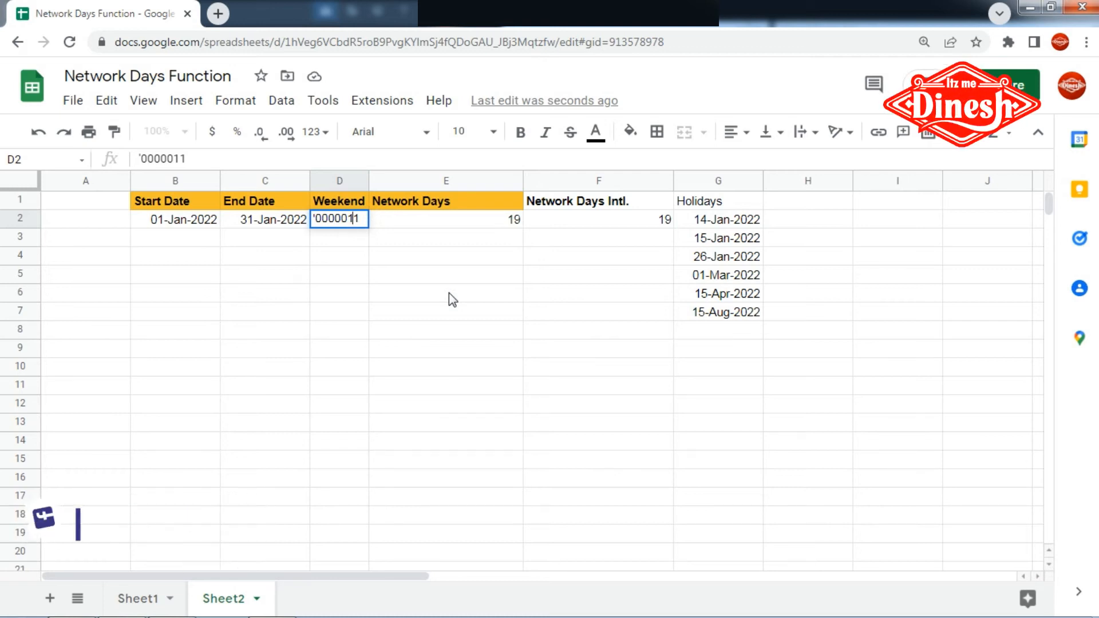
pyautogui.press('Delete')
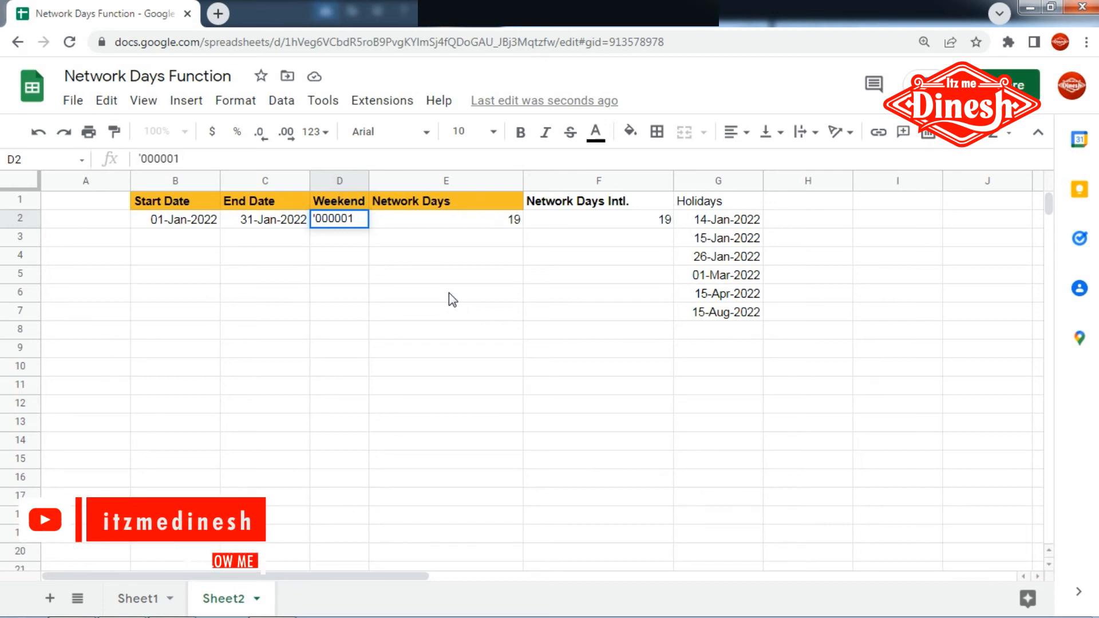
pyautogui.write('0')
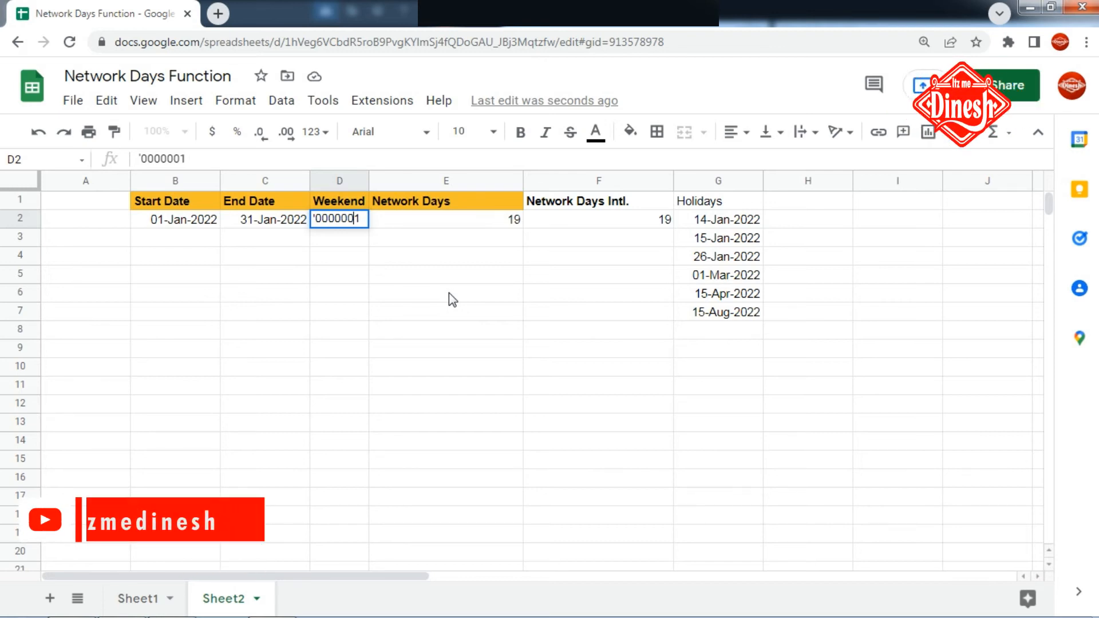
pyautogui.press('Return')
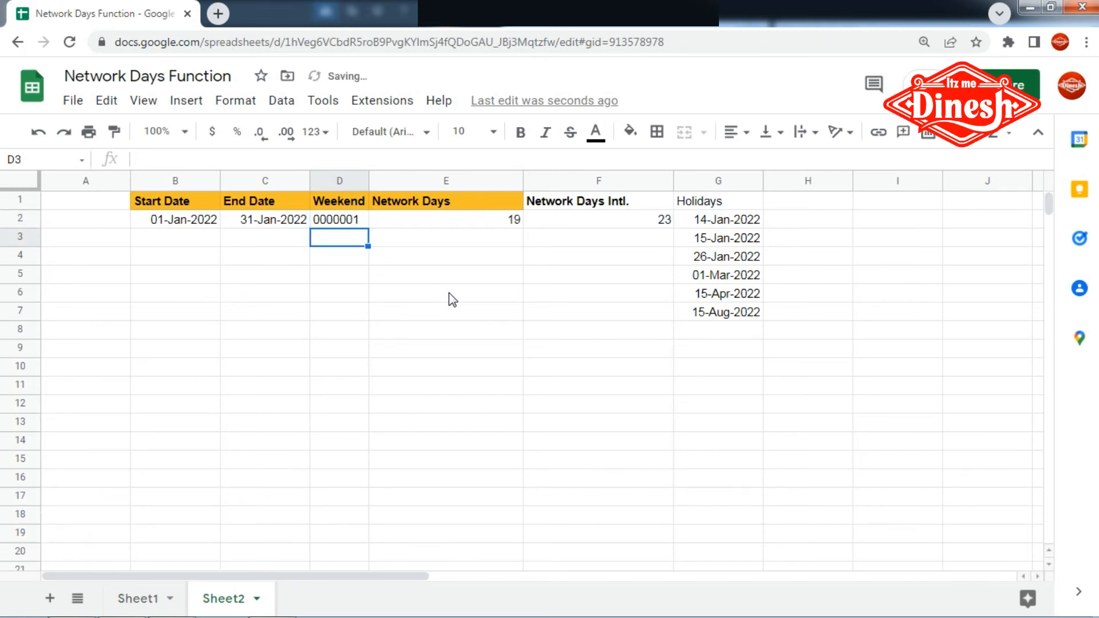
pyautogui.click(496, 224)
pyautogui.click(639, 224)
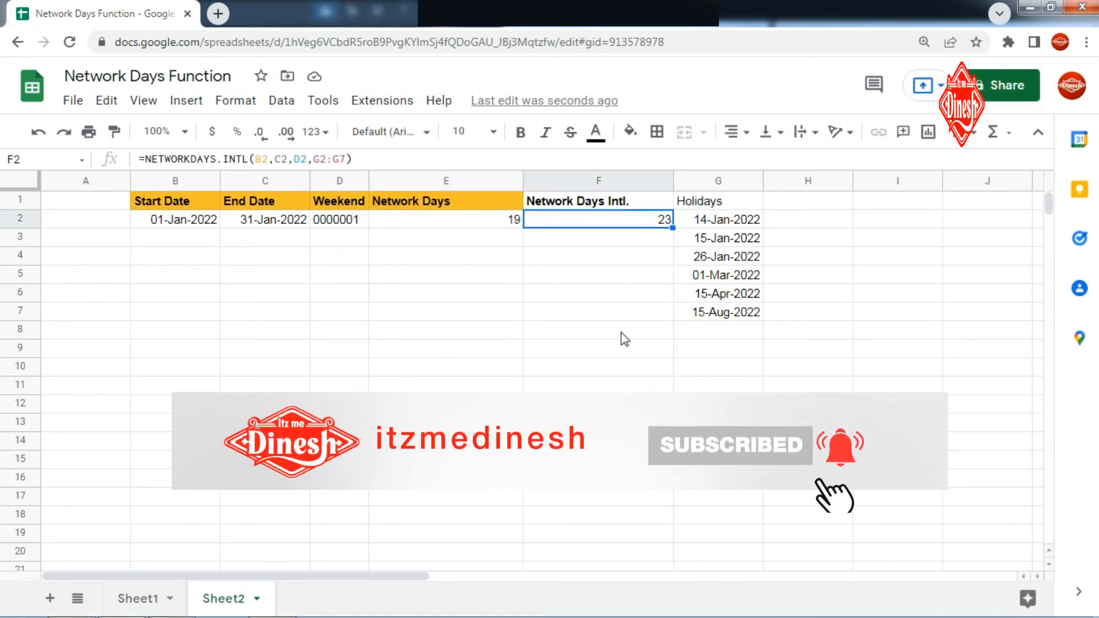
# Step: Change the weekend code in D2 to '0010011 and check the NETWORKDAYS.INTL formula in F2
pyautogui.doubleClick(354, 219)
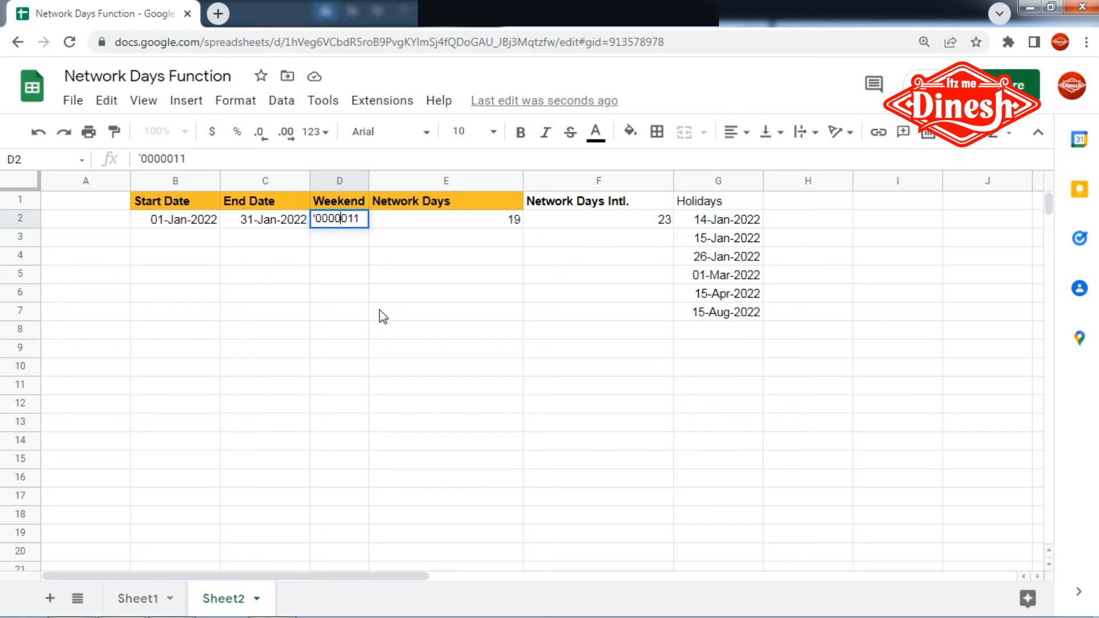
pyautogui.press('BackSpace')
pyautogui.write('1')
pyautogui.press('Return')
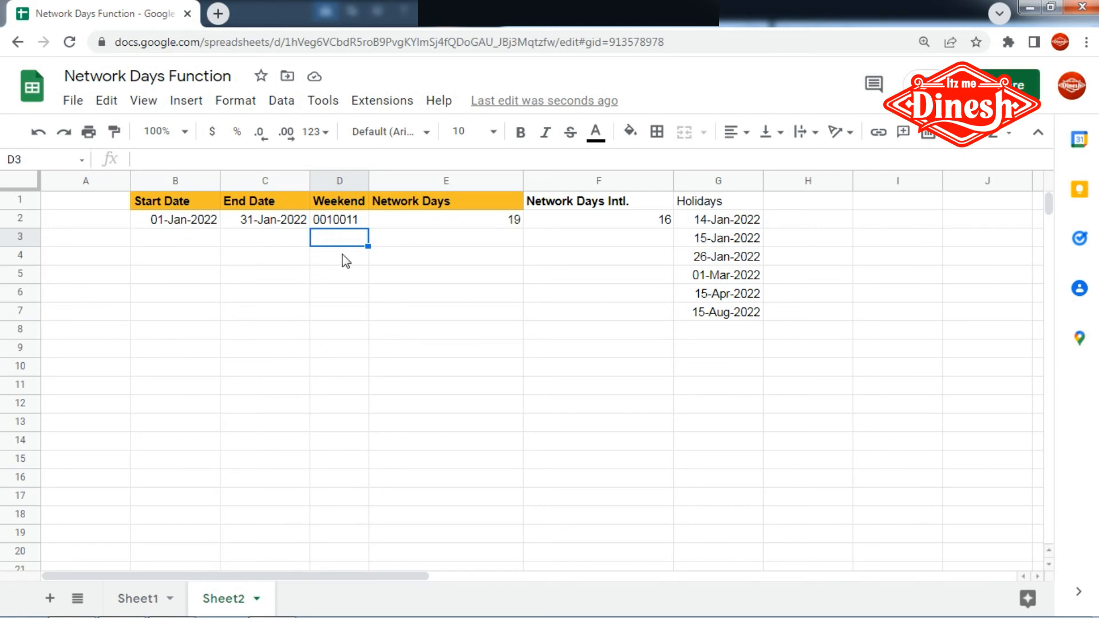
pyautogui.click(565, 210)
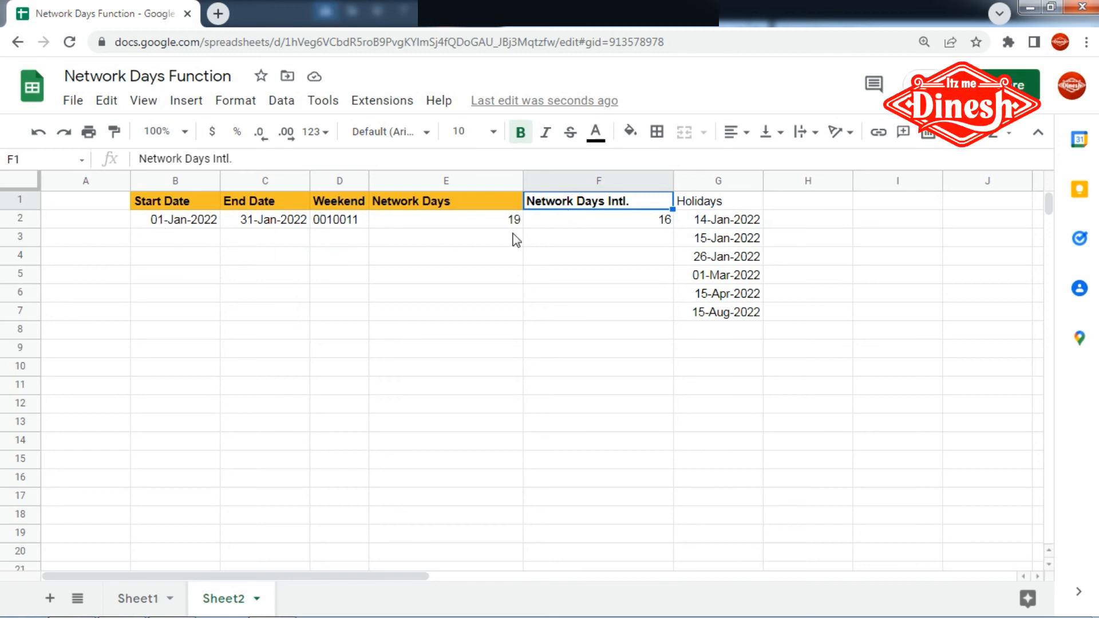
pyautogui.doubleClick(572, 220)
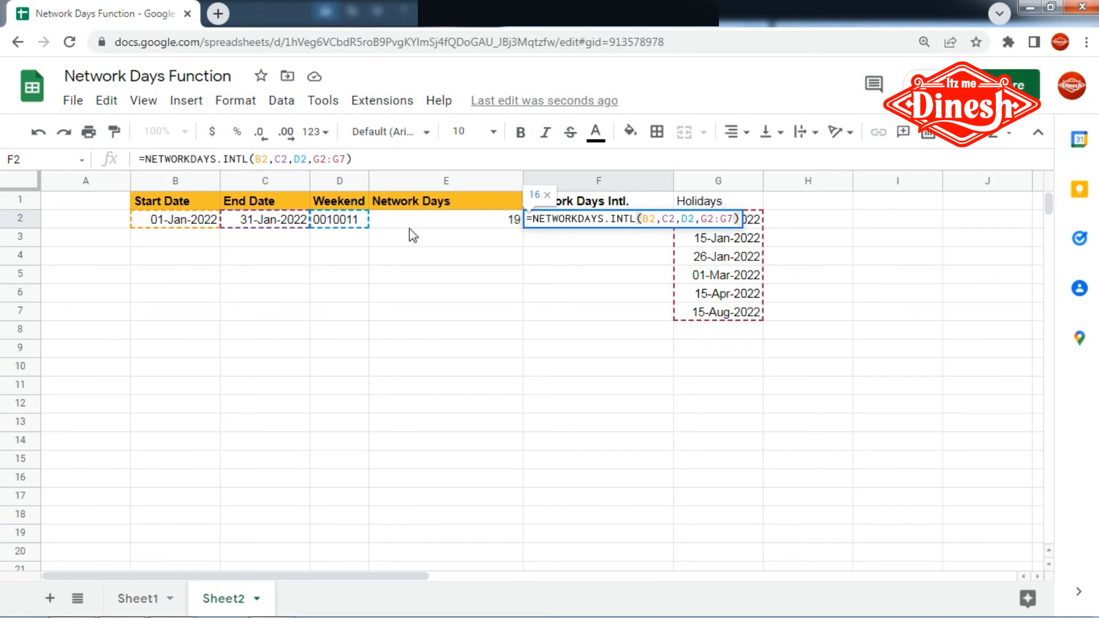
pyautogui.press('Return')
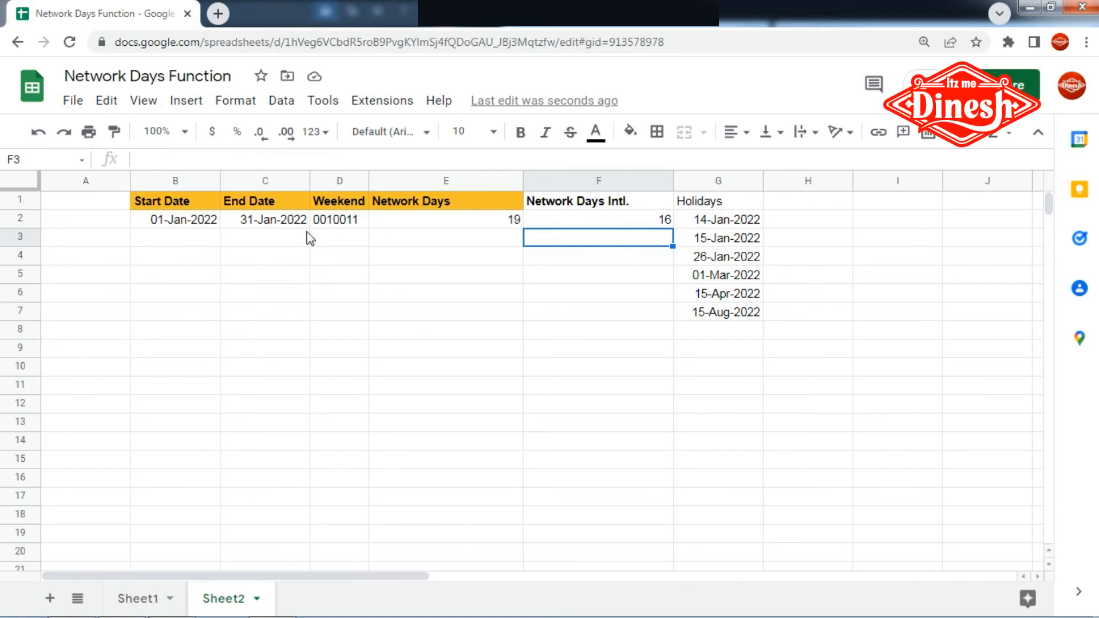
# Step: Look up the Date option among the number formats available for the start date in B2, leaving its format unchanged
pyautogui.click(165, 223)
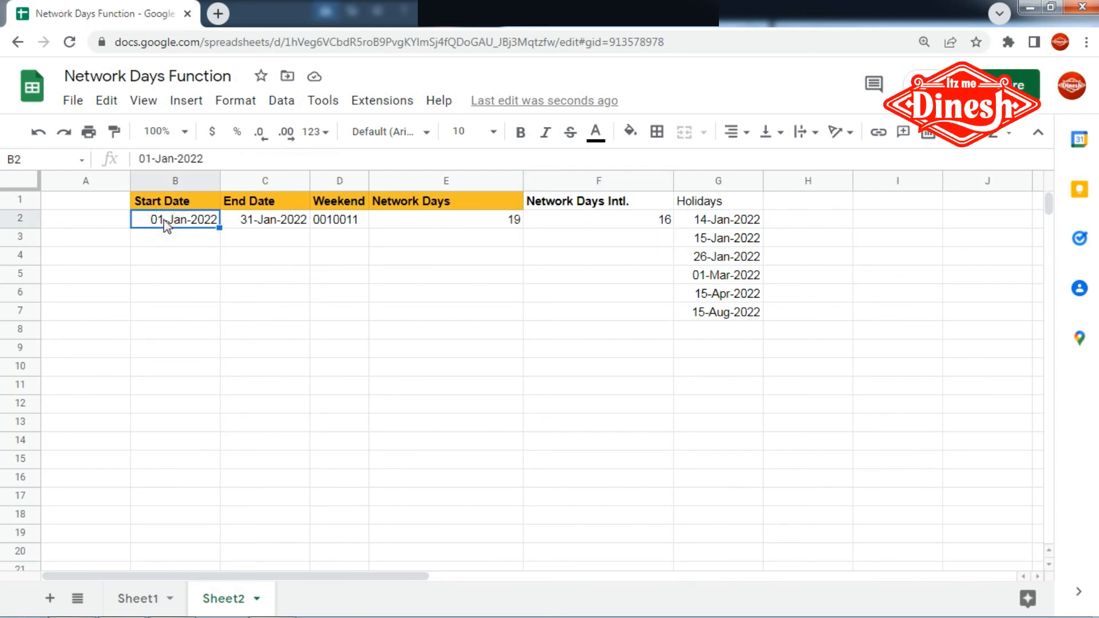
pyautogui.click(177, 104)
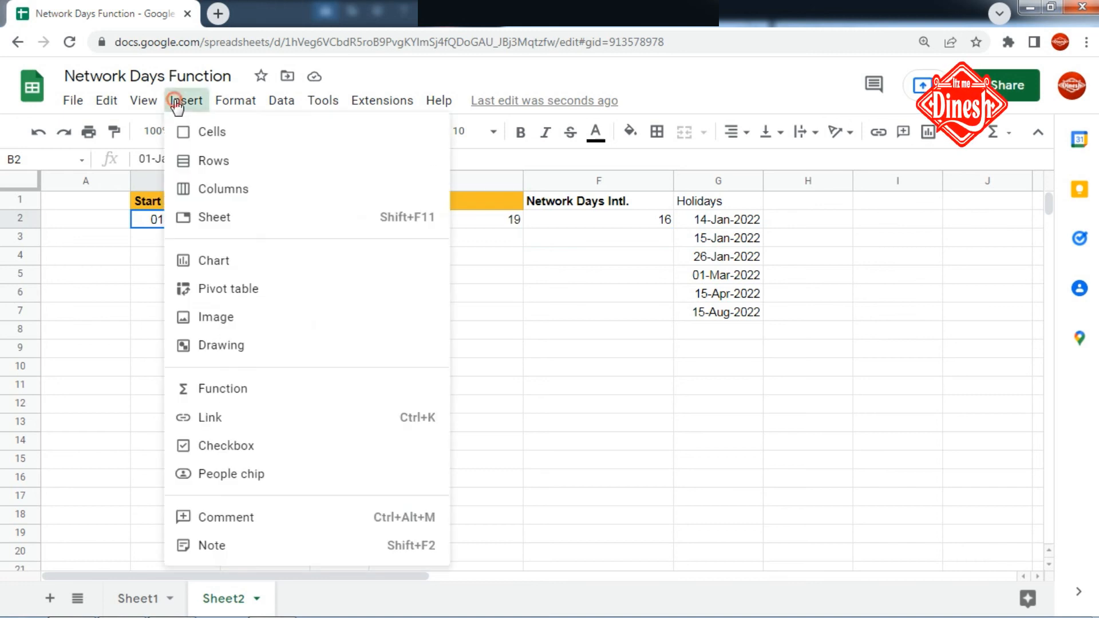
pyautogui.moveTo(139, 107)
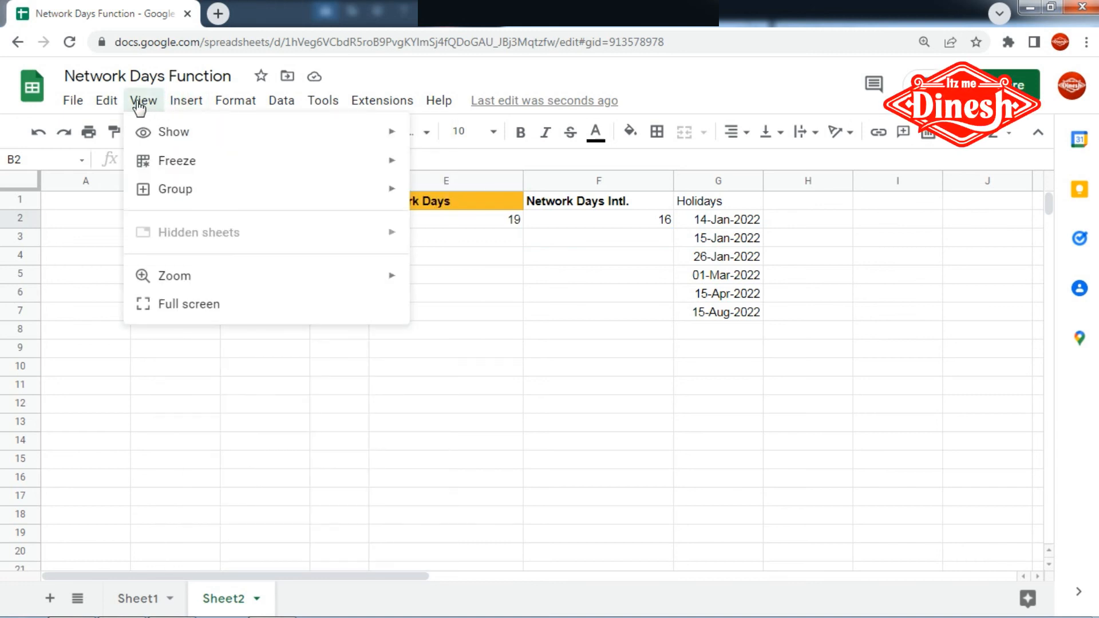
pyautogui.moveTo(248, 107)
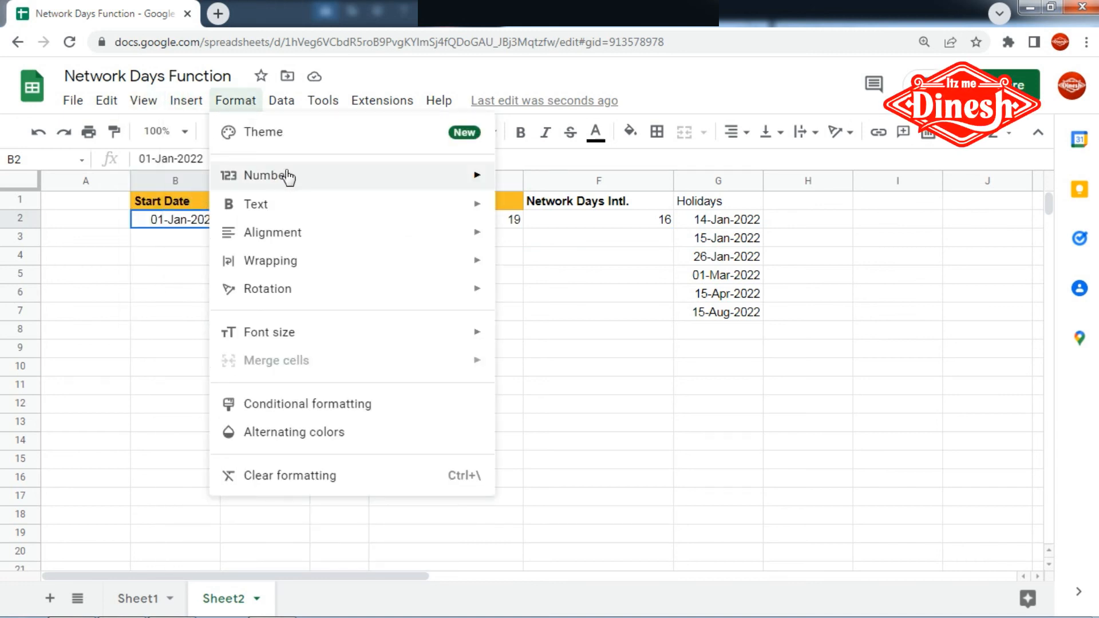
pyautogui.moveTo(324, 177)
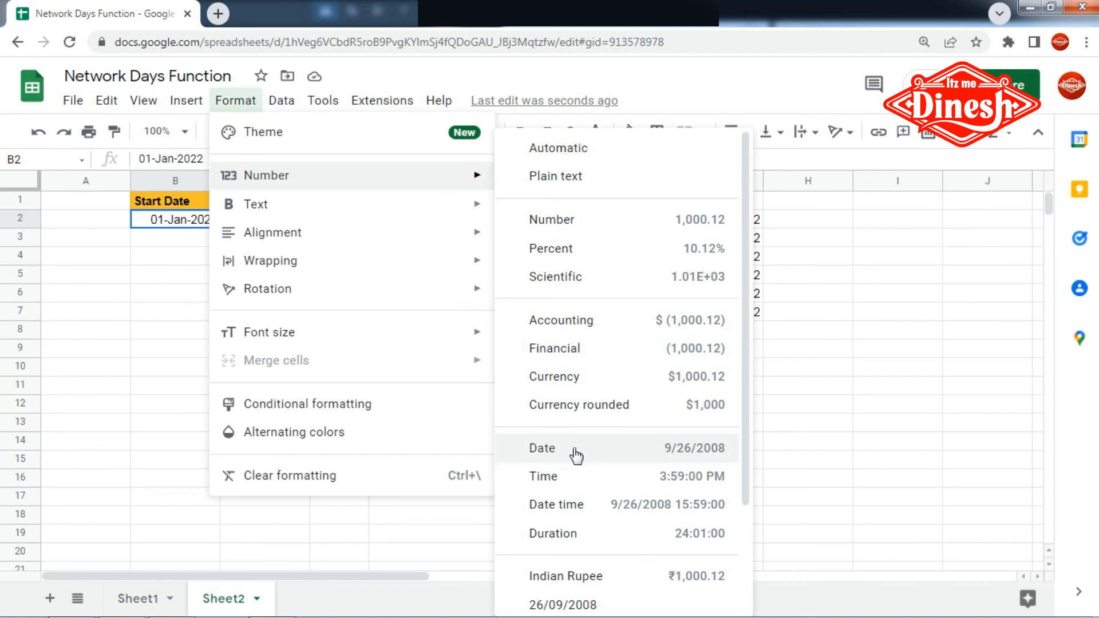
pyautogui.click(115, 313)
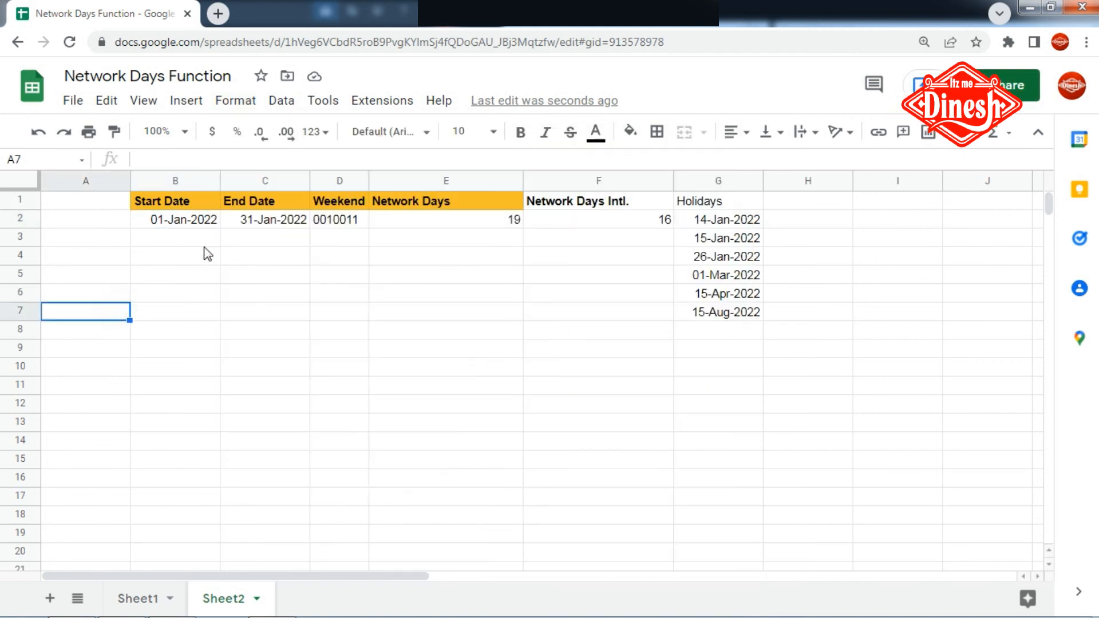
pyautogui.moveTo(167, 221); pyautogui.dragTo(647, 300)
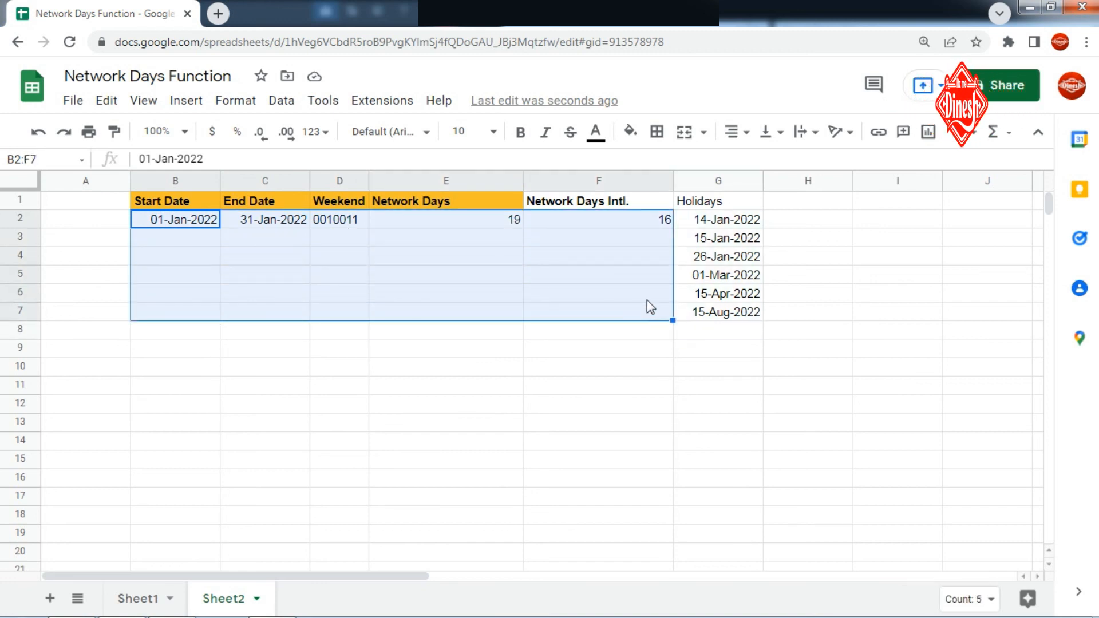